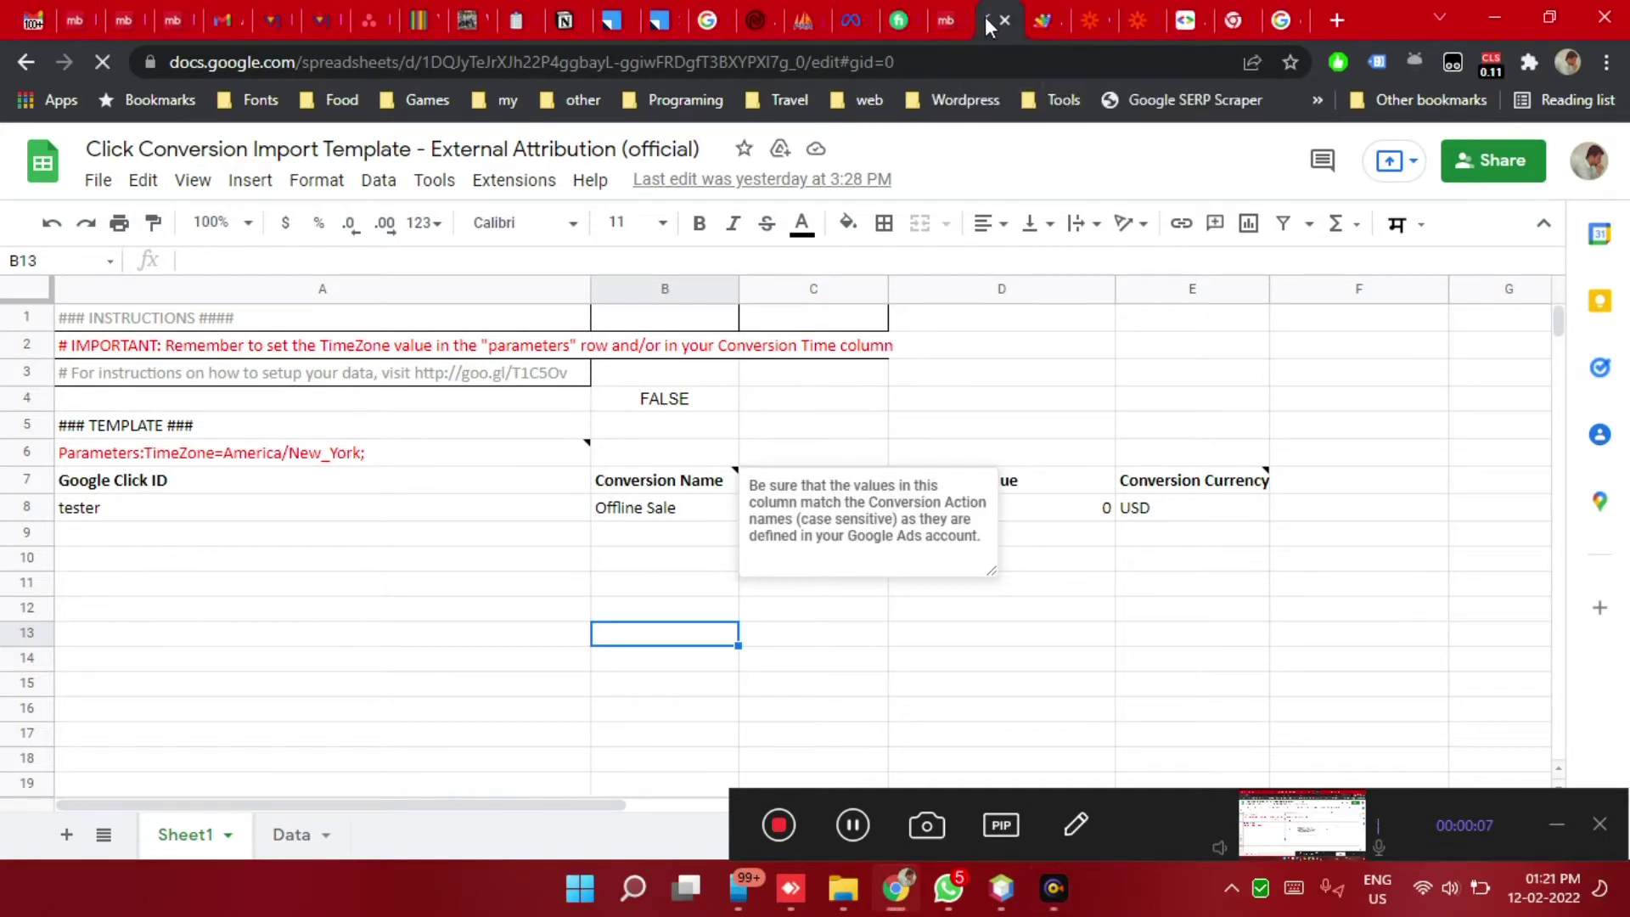
# - Close the extra browser tab and open the spreadsheet's Extensions menu
pyautogui.click(1001, 21)
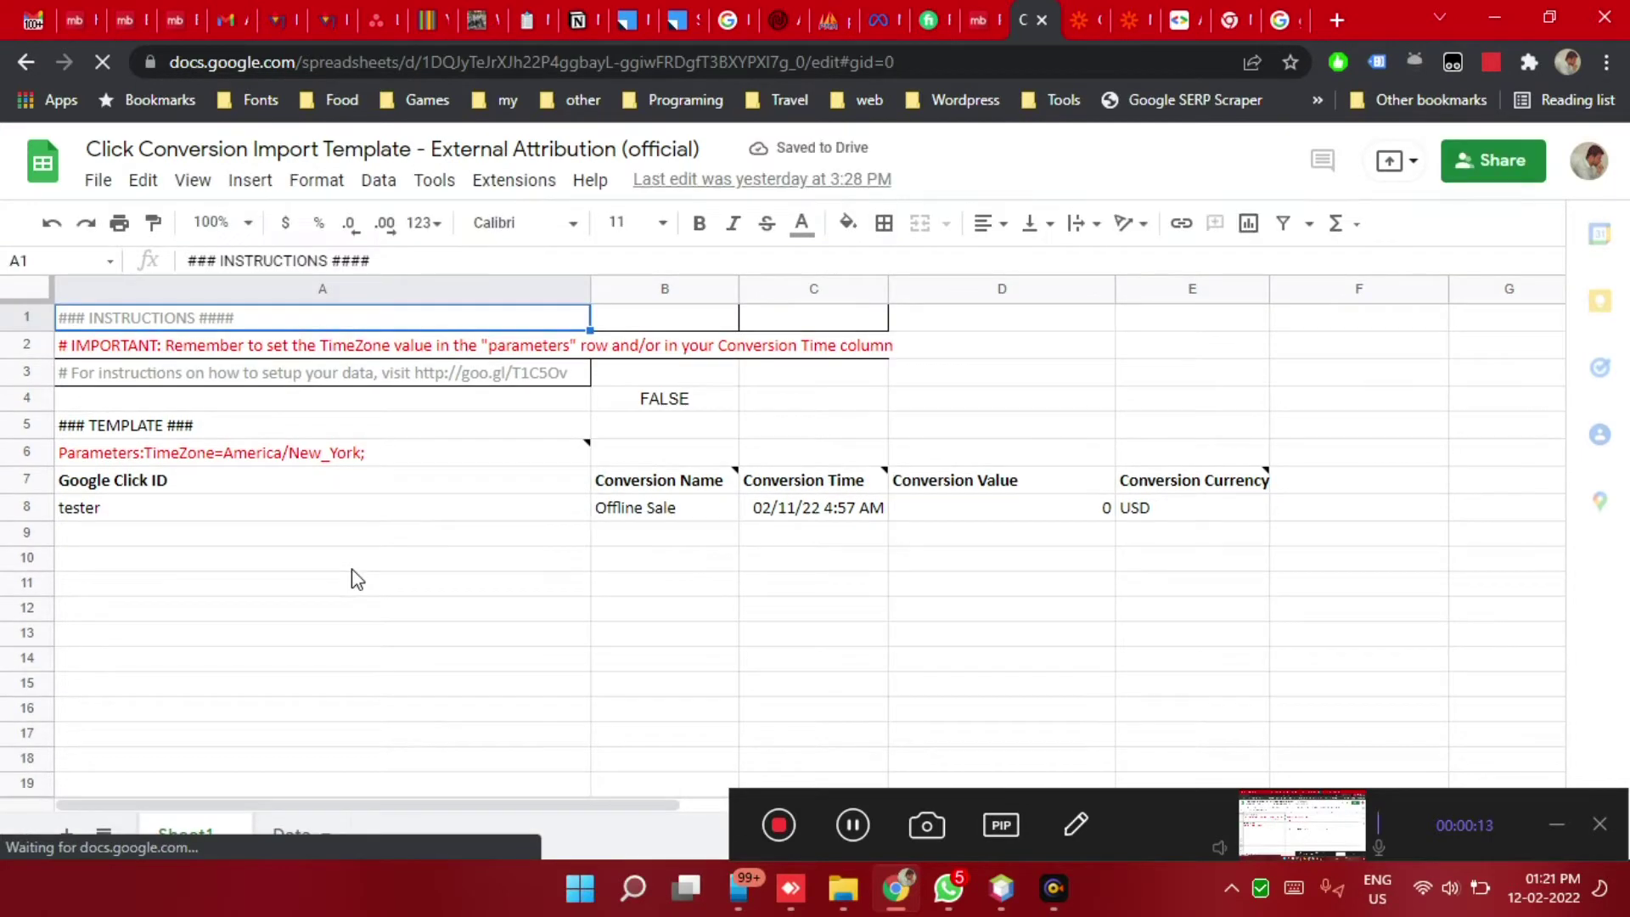
pyautogui.click(435, 180)
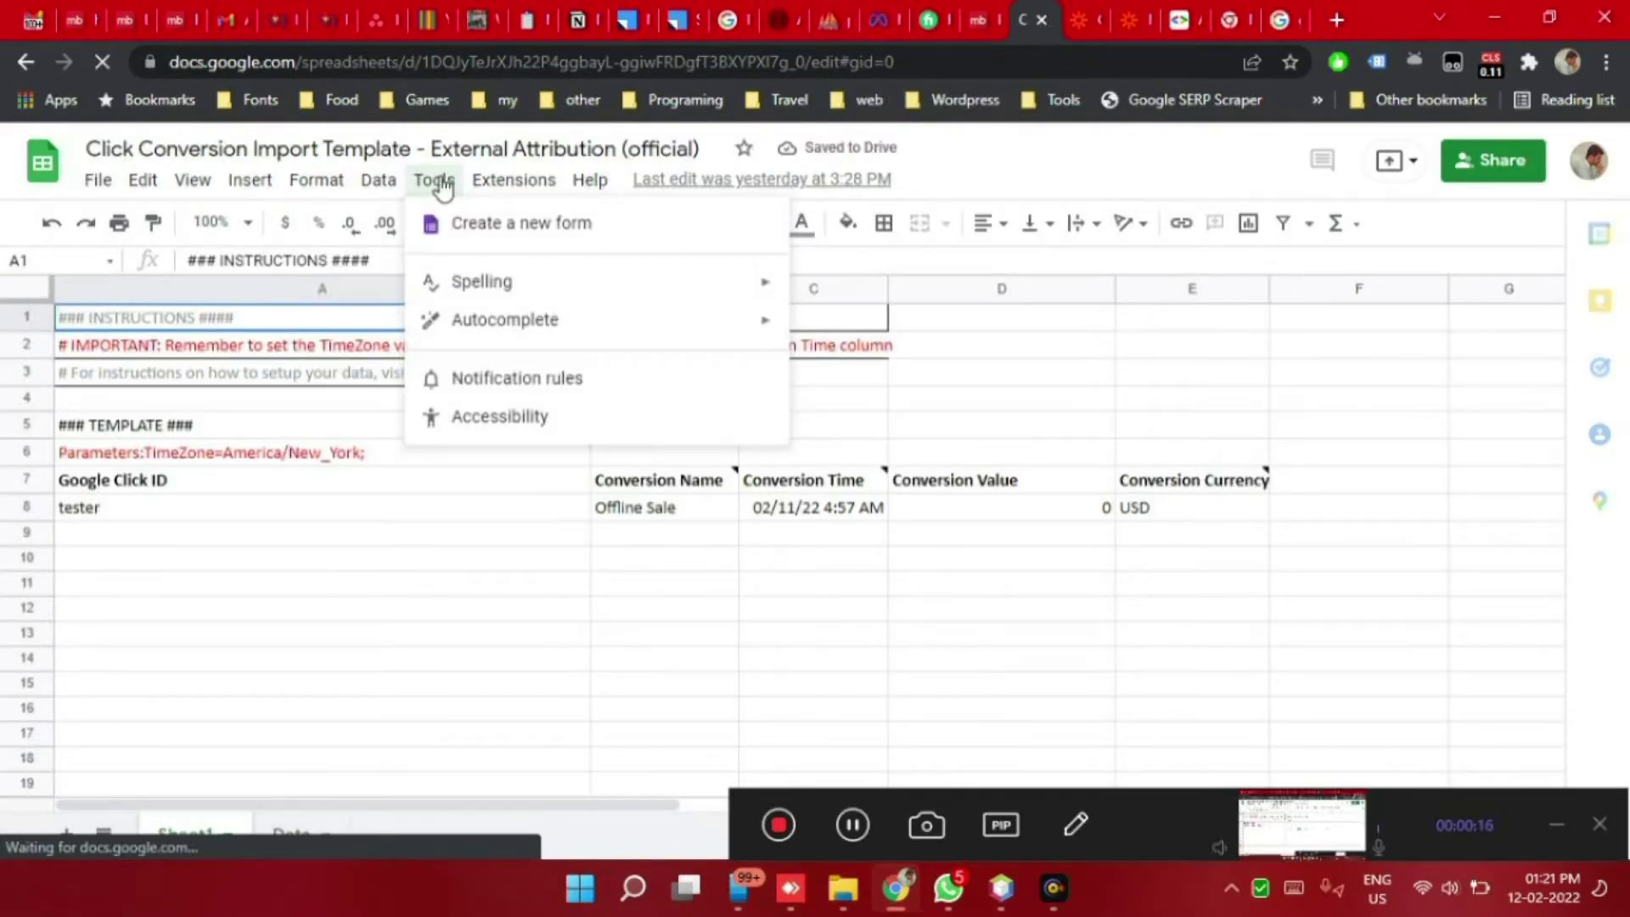
pyautogui.click(439, 184)
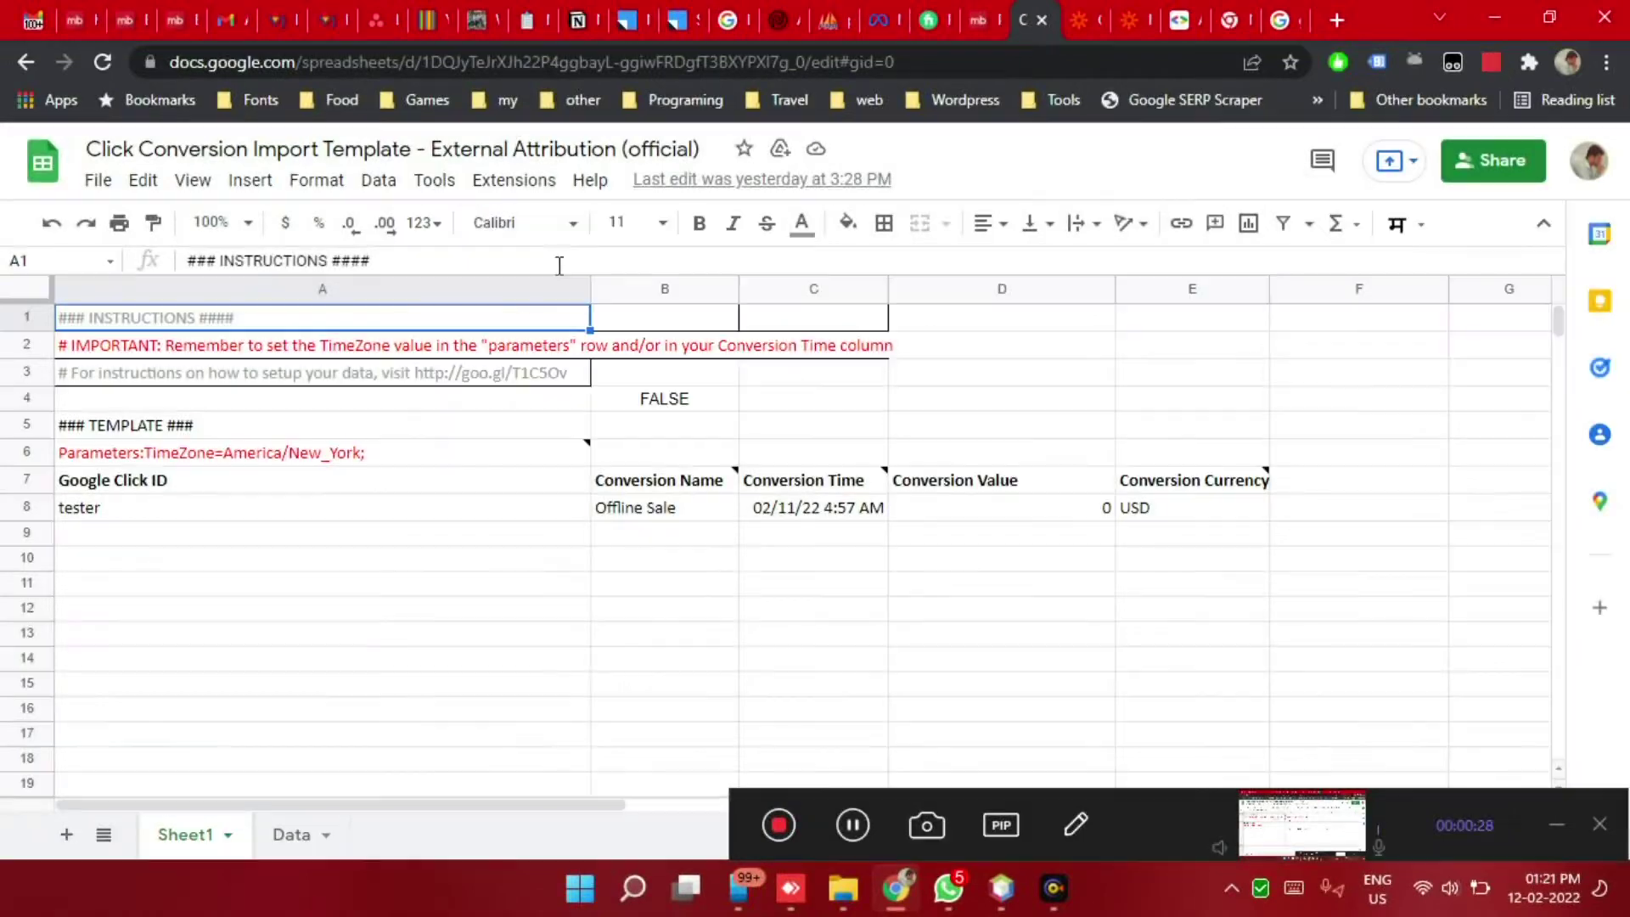
# - Open the Auto Clear Apps Script project and run it, reaching the permissions review
pyautogui.click(514, 180)
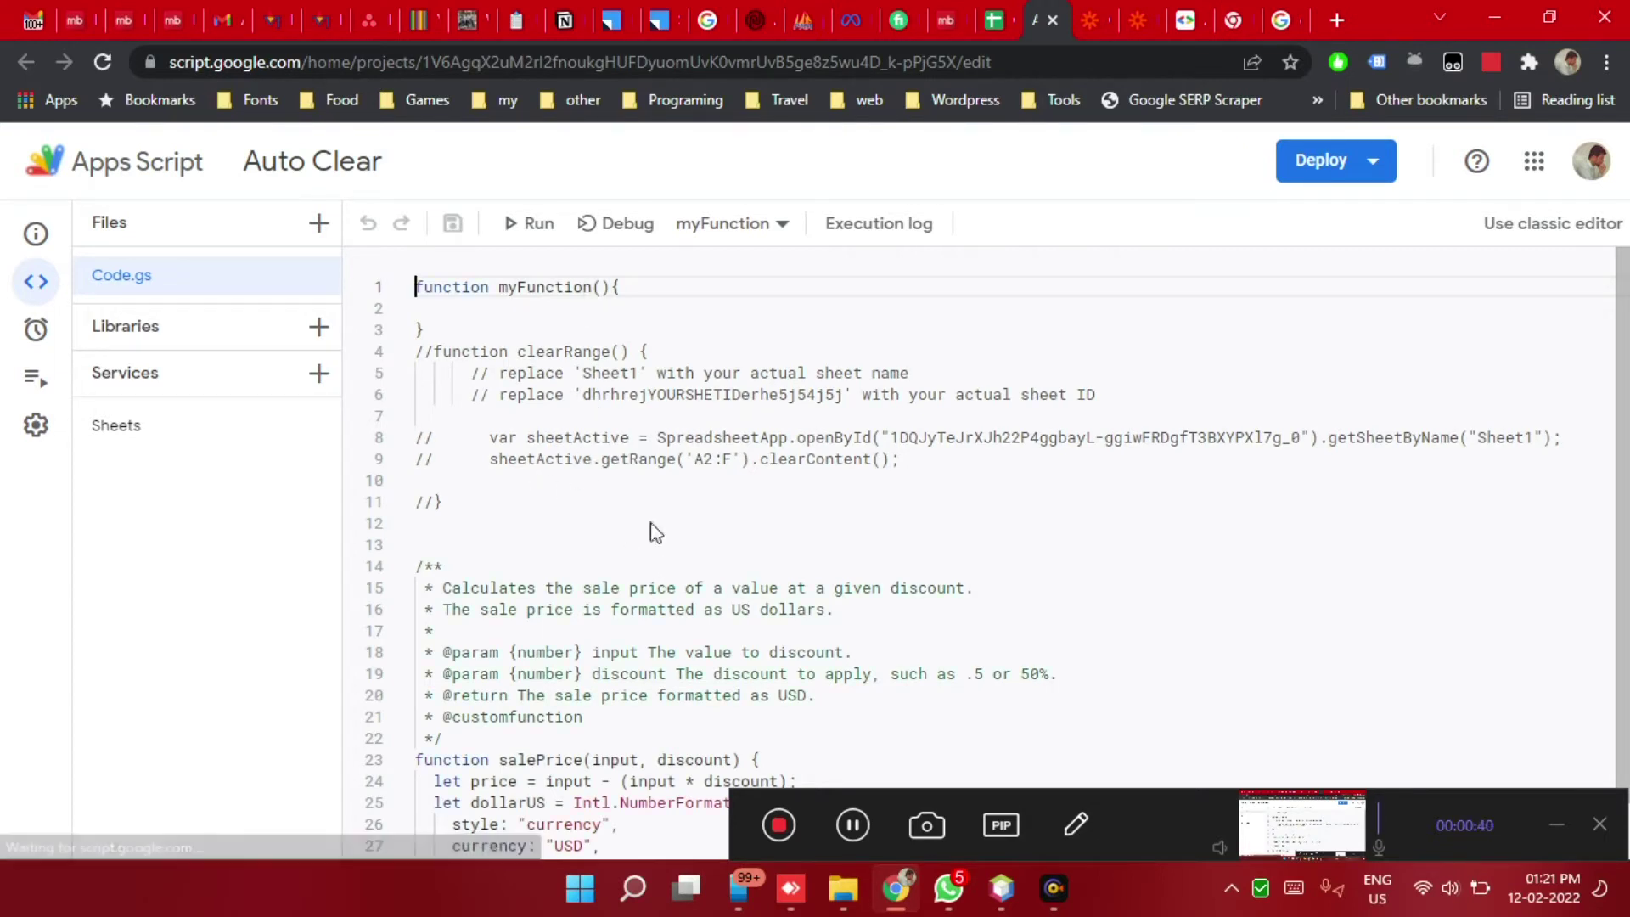
pyautogui.click(538, 223)
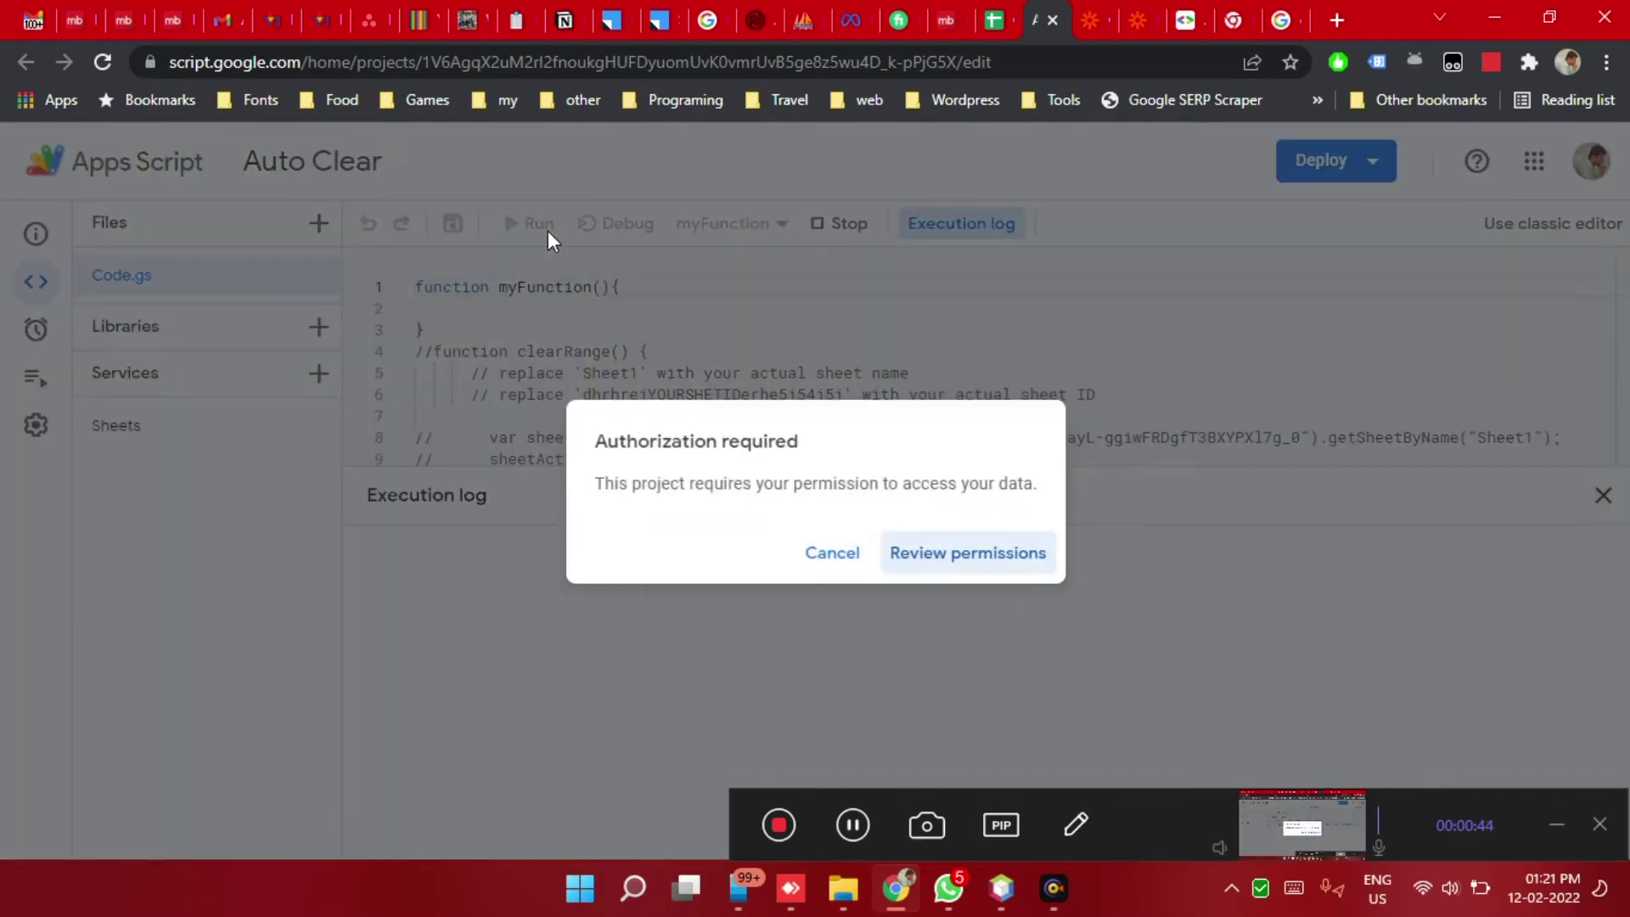
pyautogui.click(968, 553)
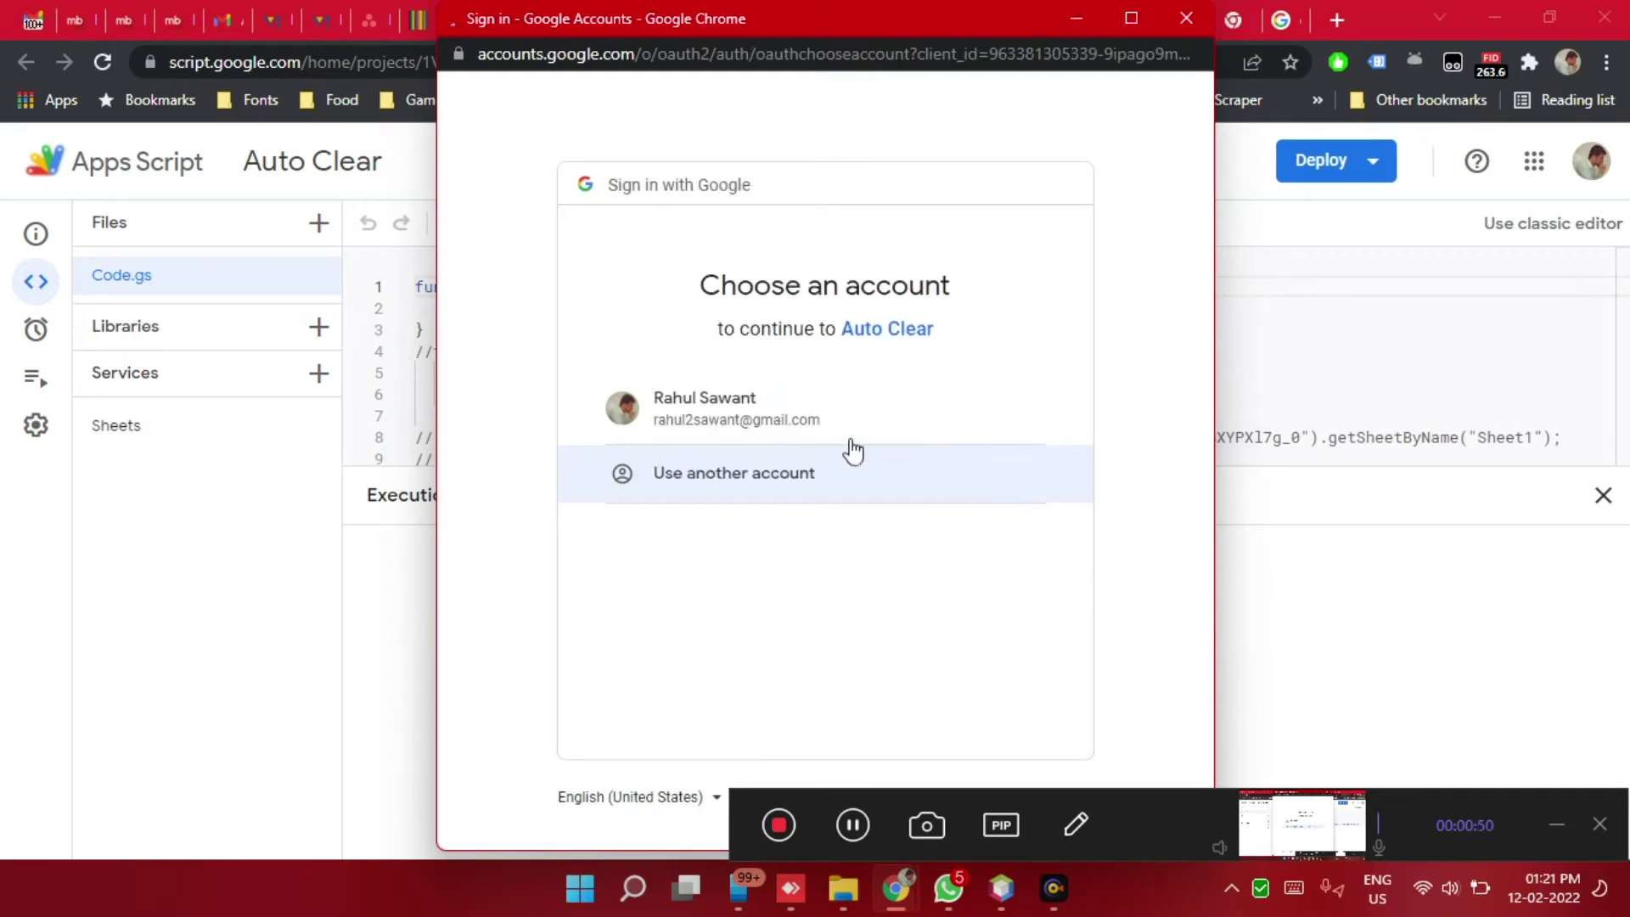
# - Choose the authorizing account, then dismiss the 'This app is blocked' warning
pyautogui.click(783, 431)
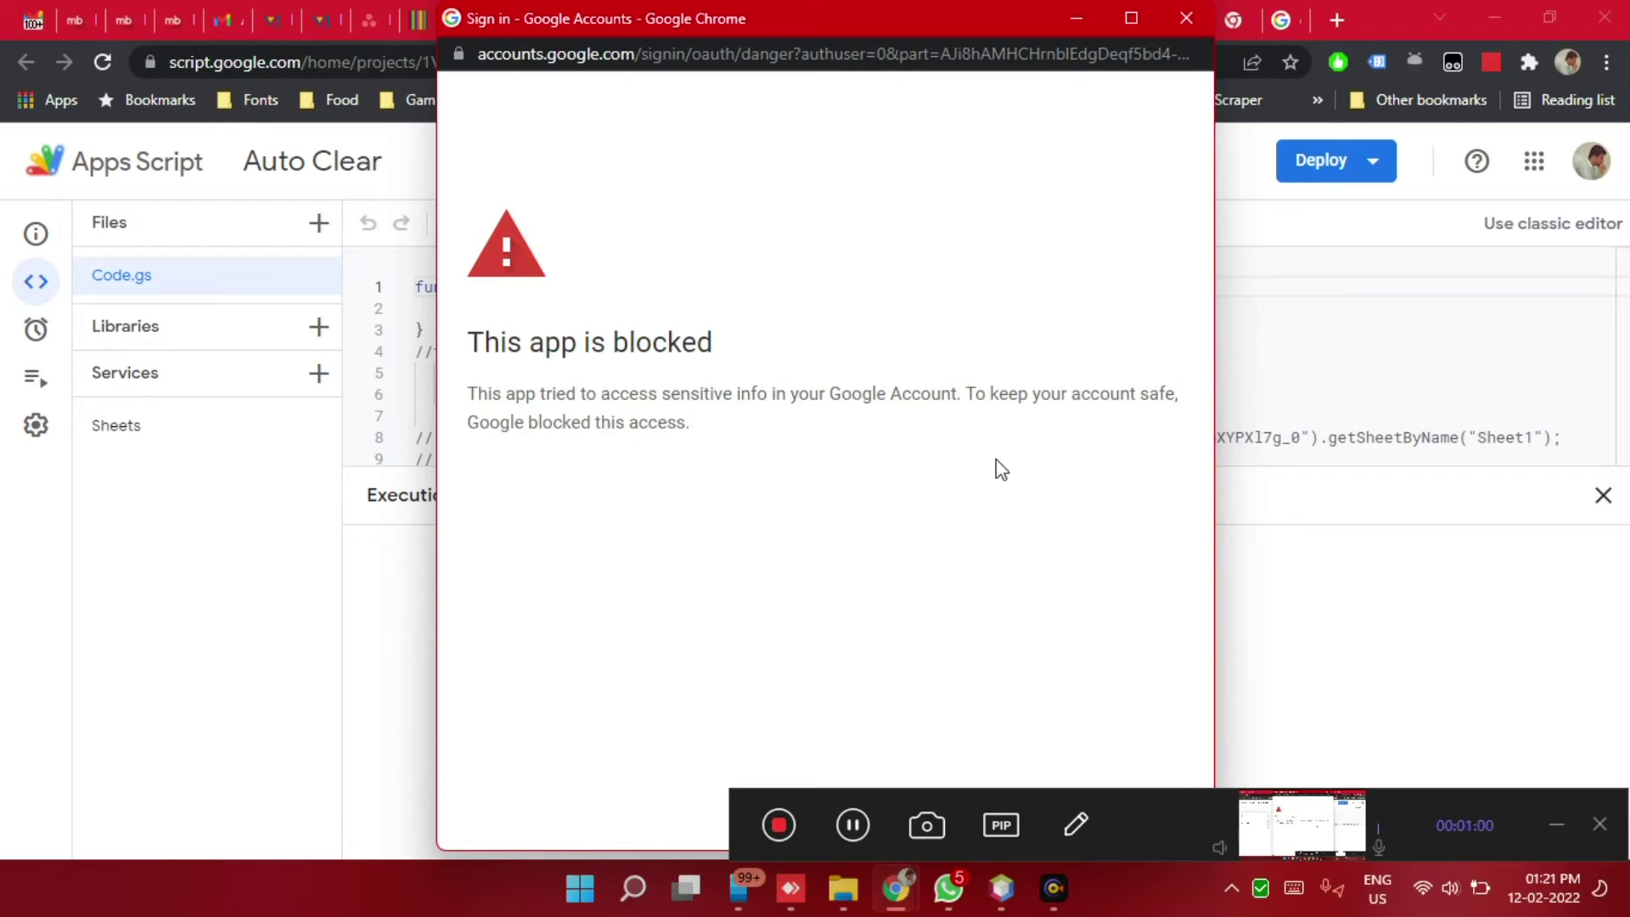
pyautogui.click(1187, 19)
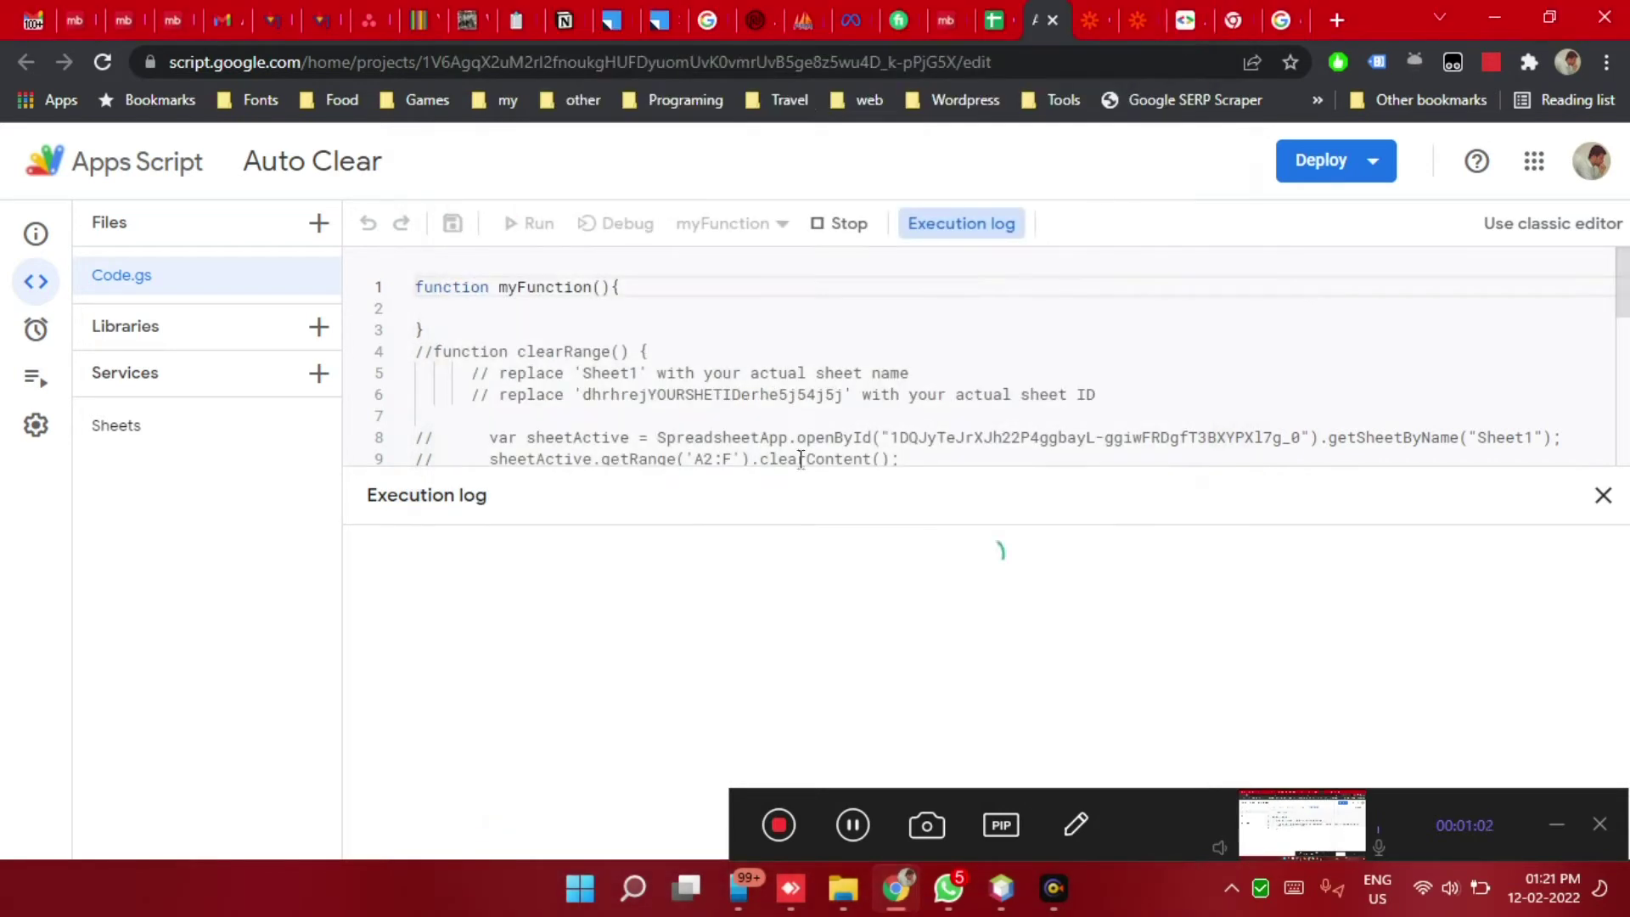
pyautogui.click(1188, 18)
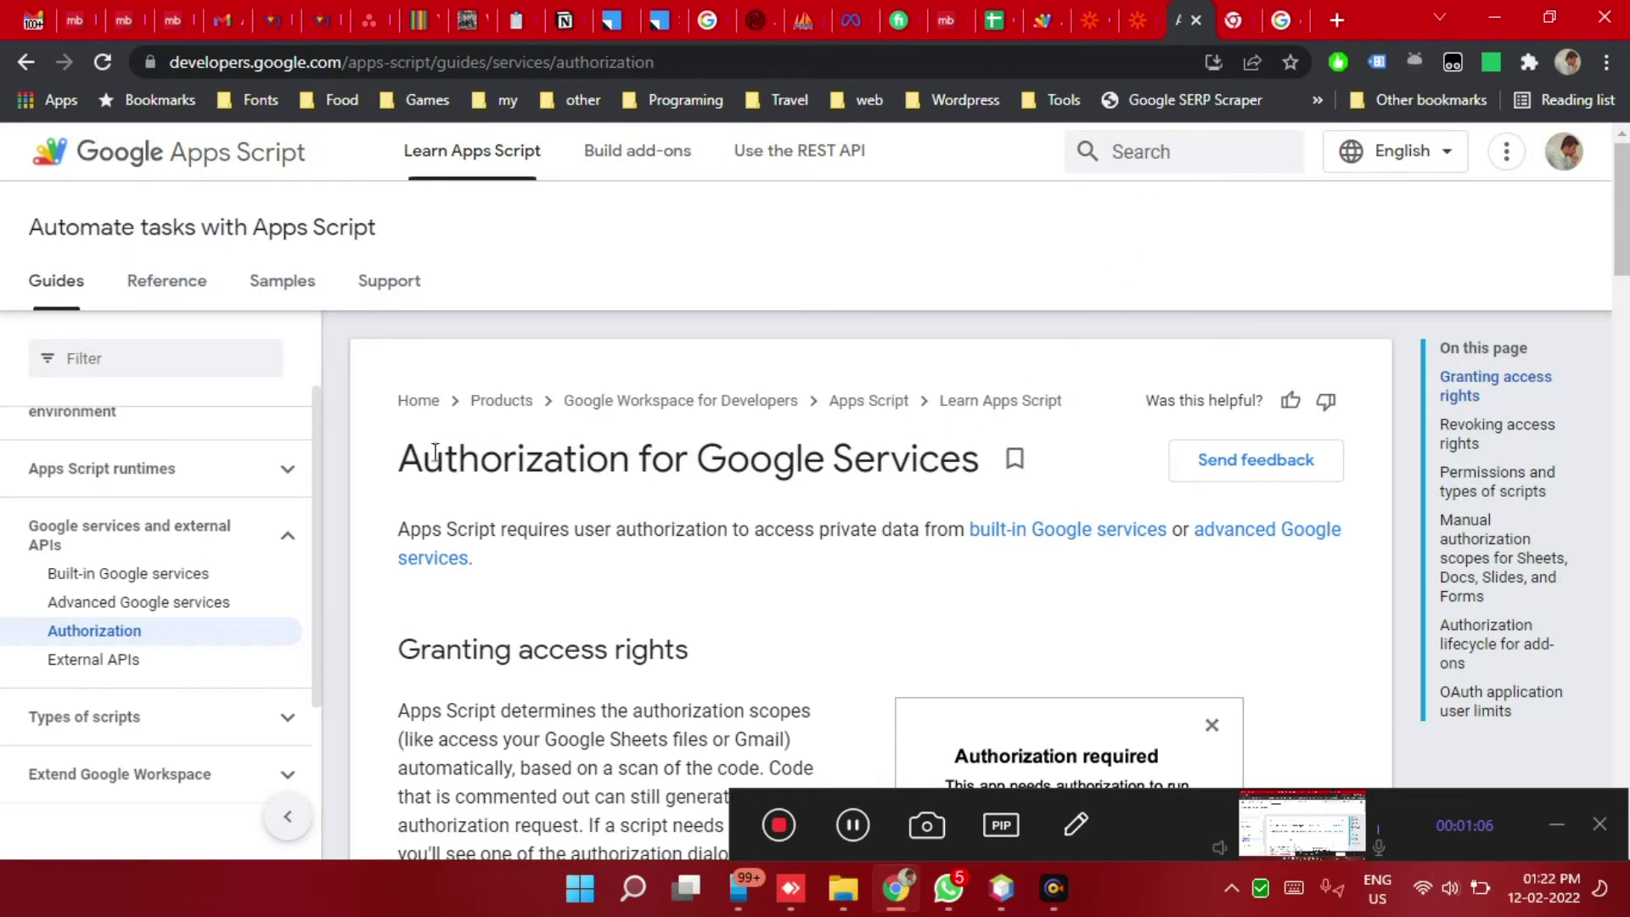
# - Skim the Authorization for Google Services heading and the scopes paragraph
pyautogui.moveTo(400, 458); pyautogui.dragTo(970, 460)
pyautogui.click(764, 573)
pyautogui.scroll(-3, 764, 573)
pyautogui.moveTo(444, 292); pyautogui.dragTo(668, 292)
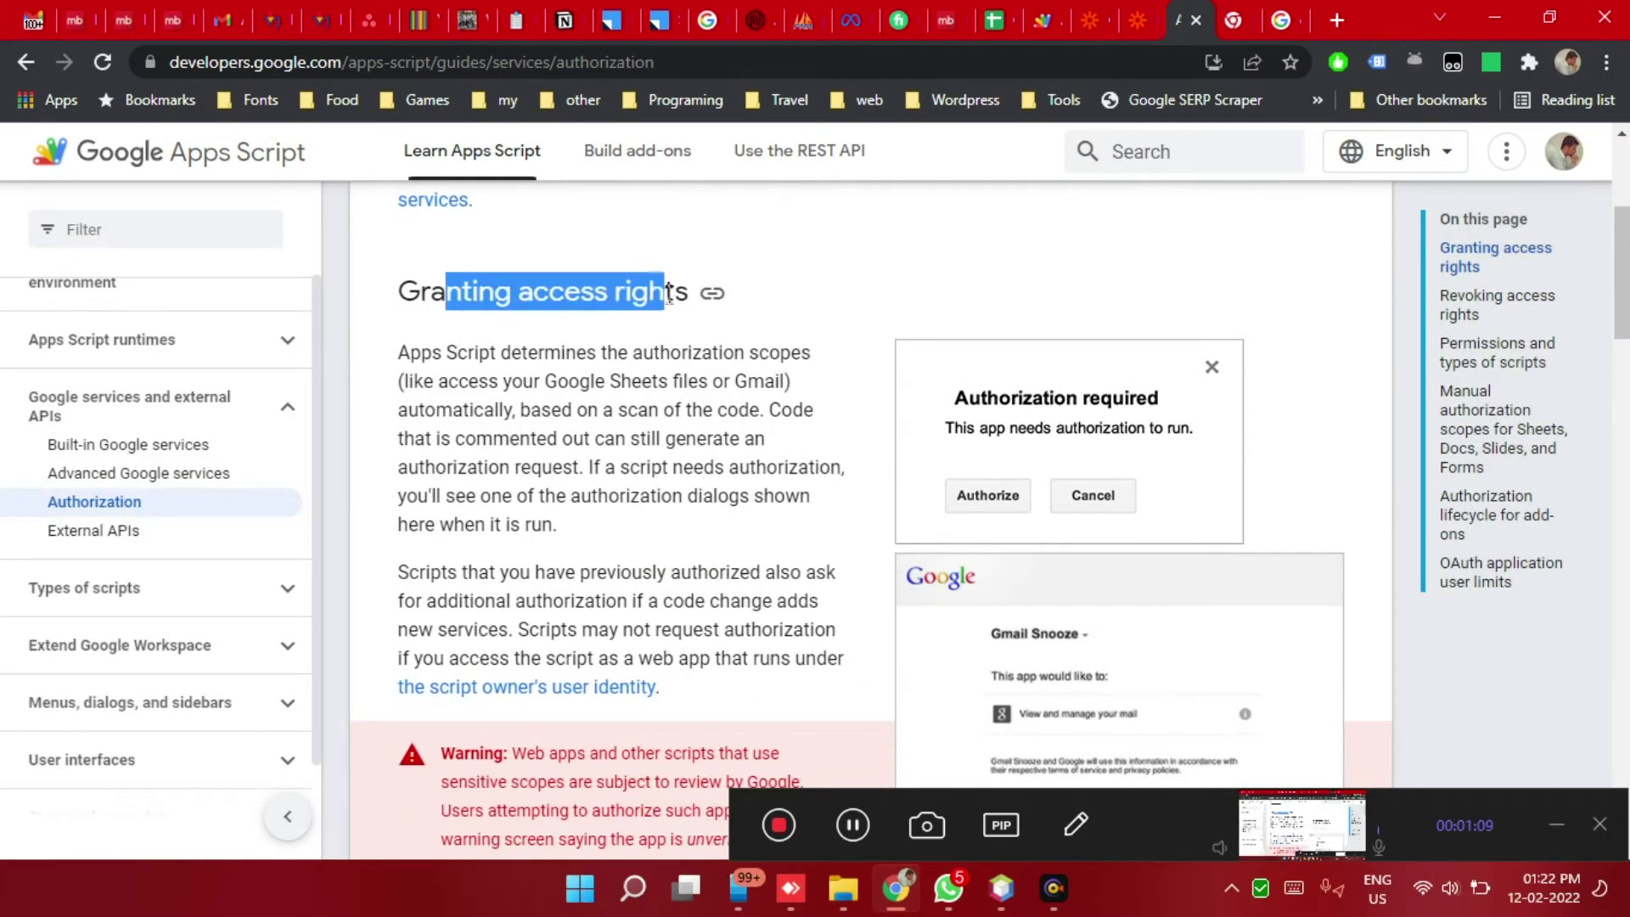
pyautogui.click(503, 352)
pyautogui.moveTo(503, 352); pyautogui.dragTo(636, 381)
pyautogui.click(699, 423)
pyautogui.scroll(-4, 692, 460)
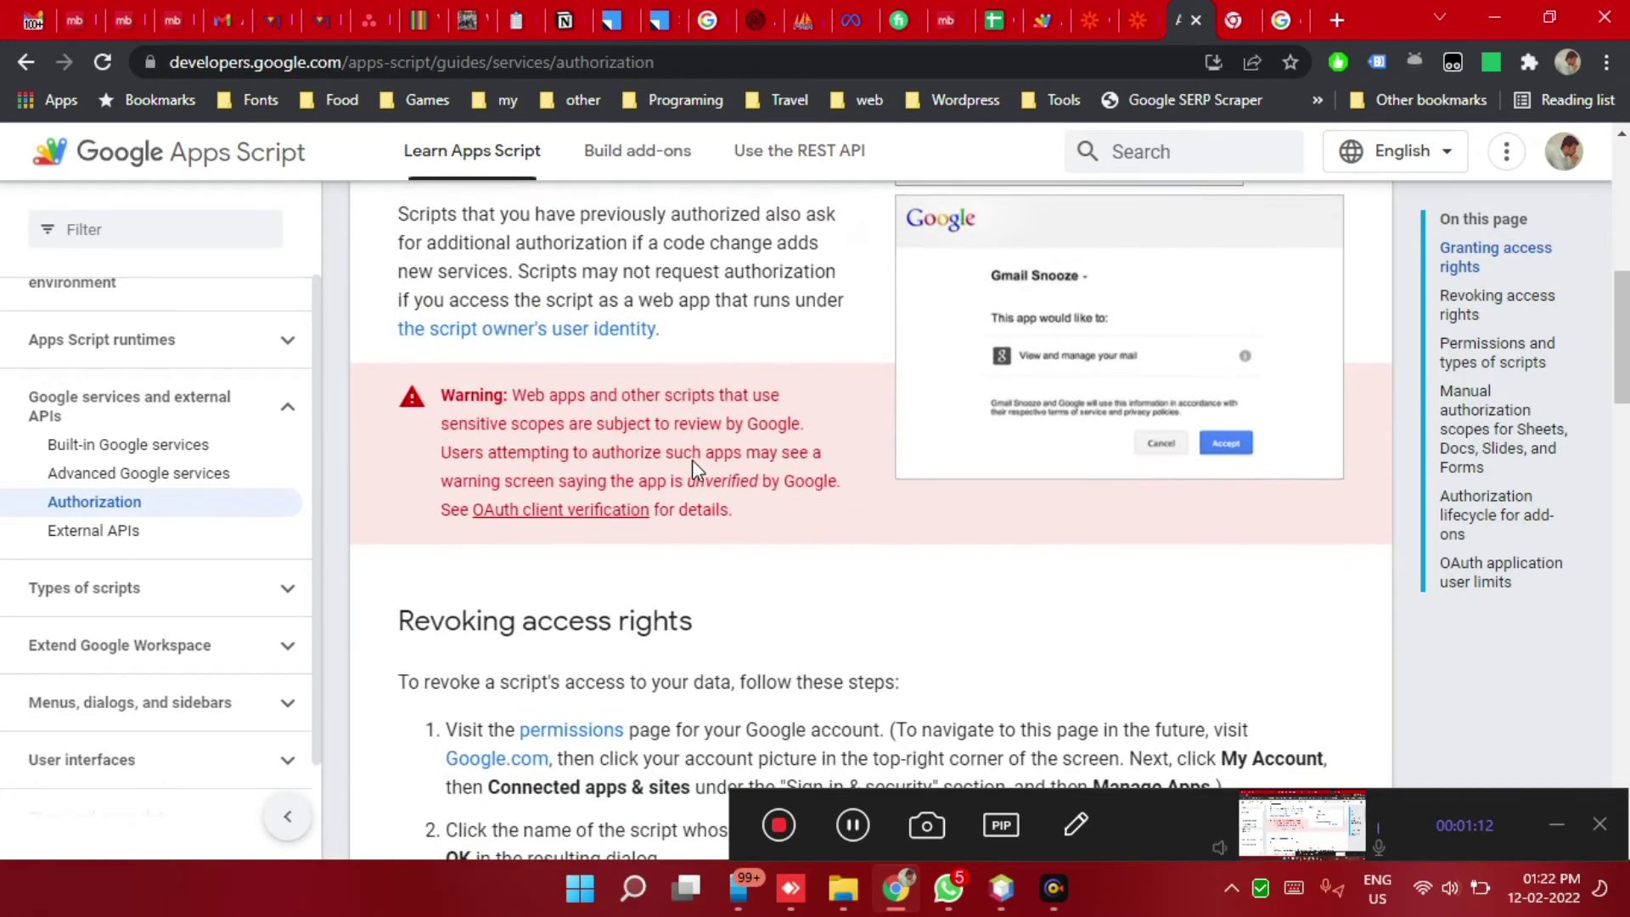
pyautogui.scroll(-4, 691, 460)
pyautogui.scroll(-3, 685, 457)
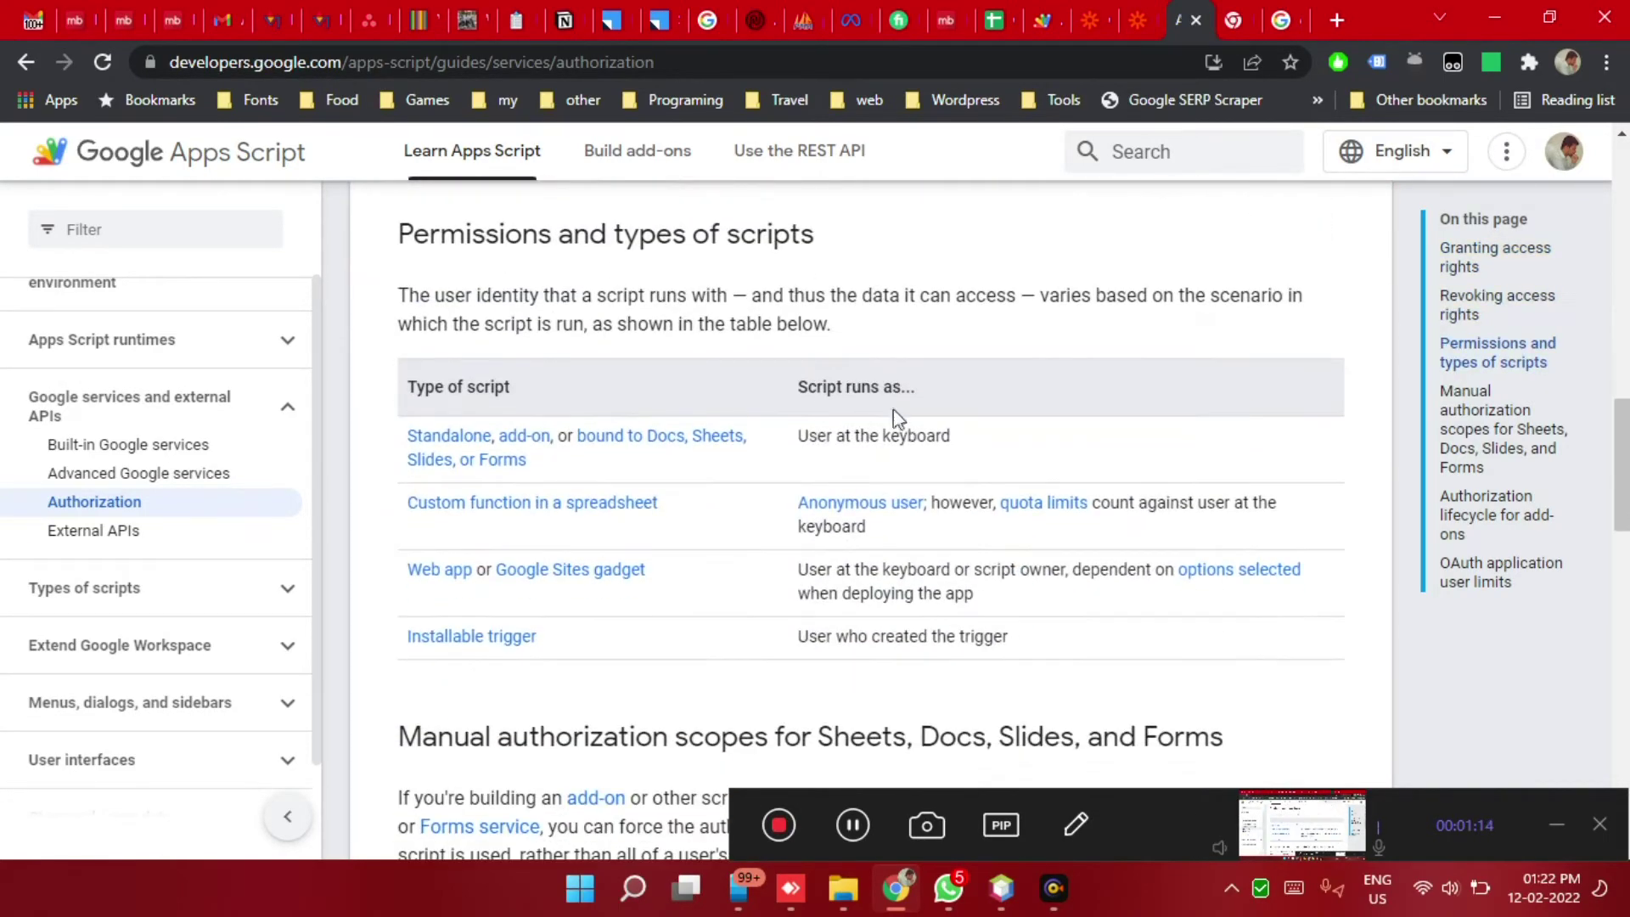
pyautogui.scroll(-5, 606, 411)
pyautogui.scroll(-3, 606, 410)
pyautogui.scroll(2, 508, 515)
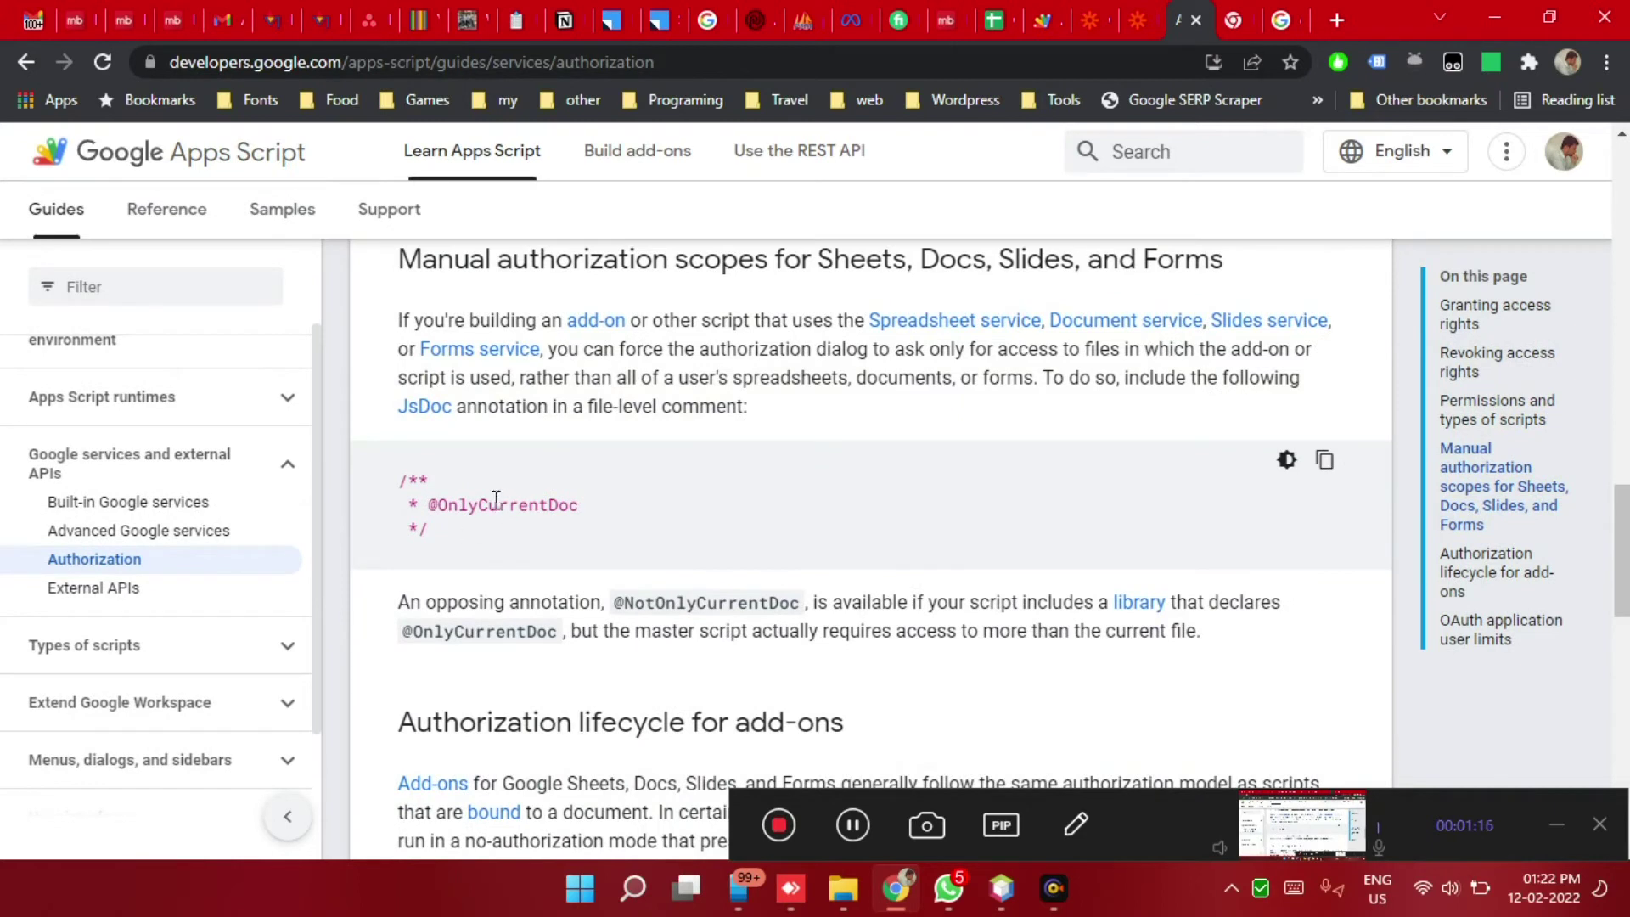
pyautogui.moveTo(405, 475); pyautogui.dragTo(456, 542)
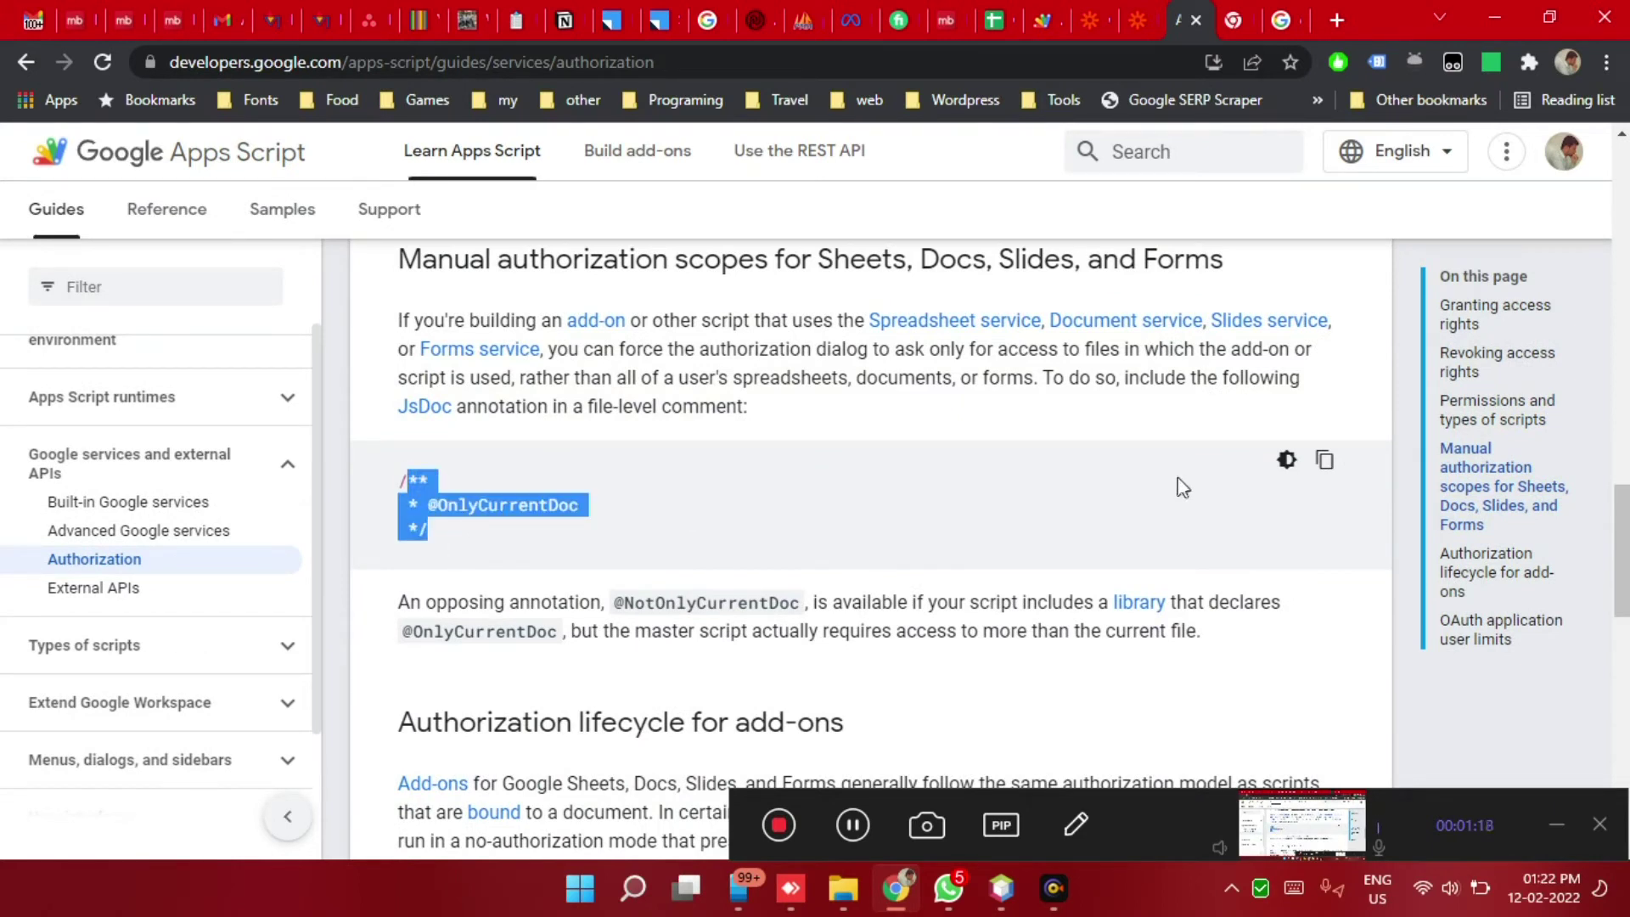
pyautogui.click(1324, 461)
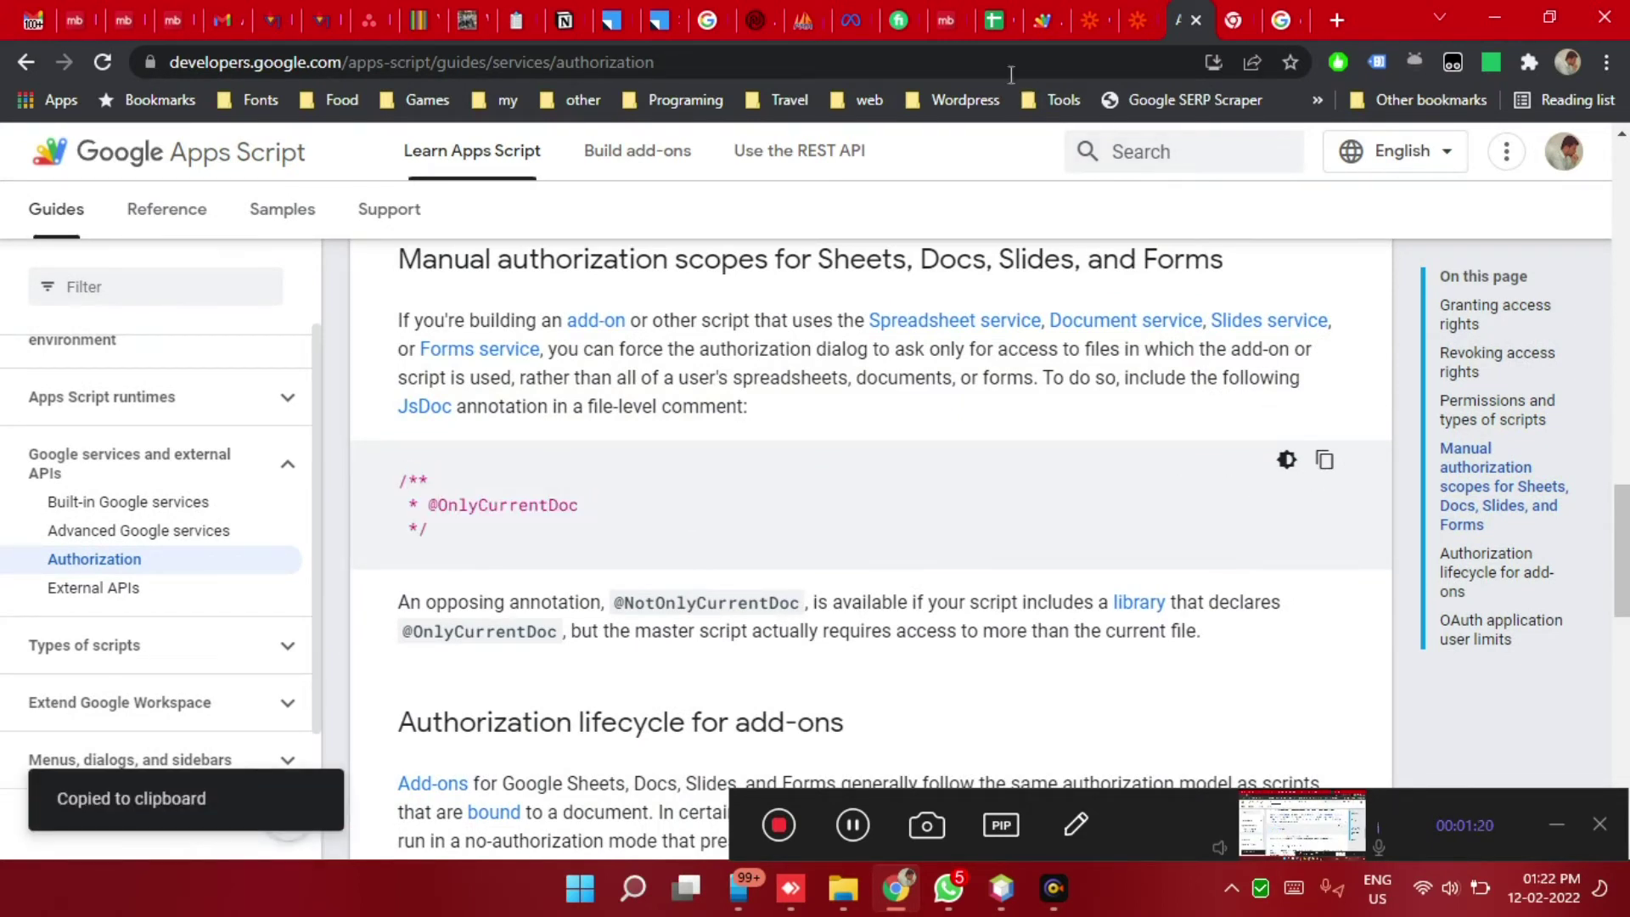
pyautogui.click(995, 20)
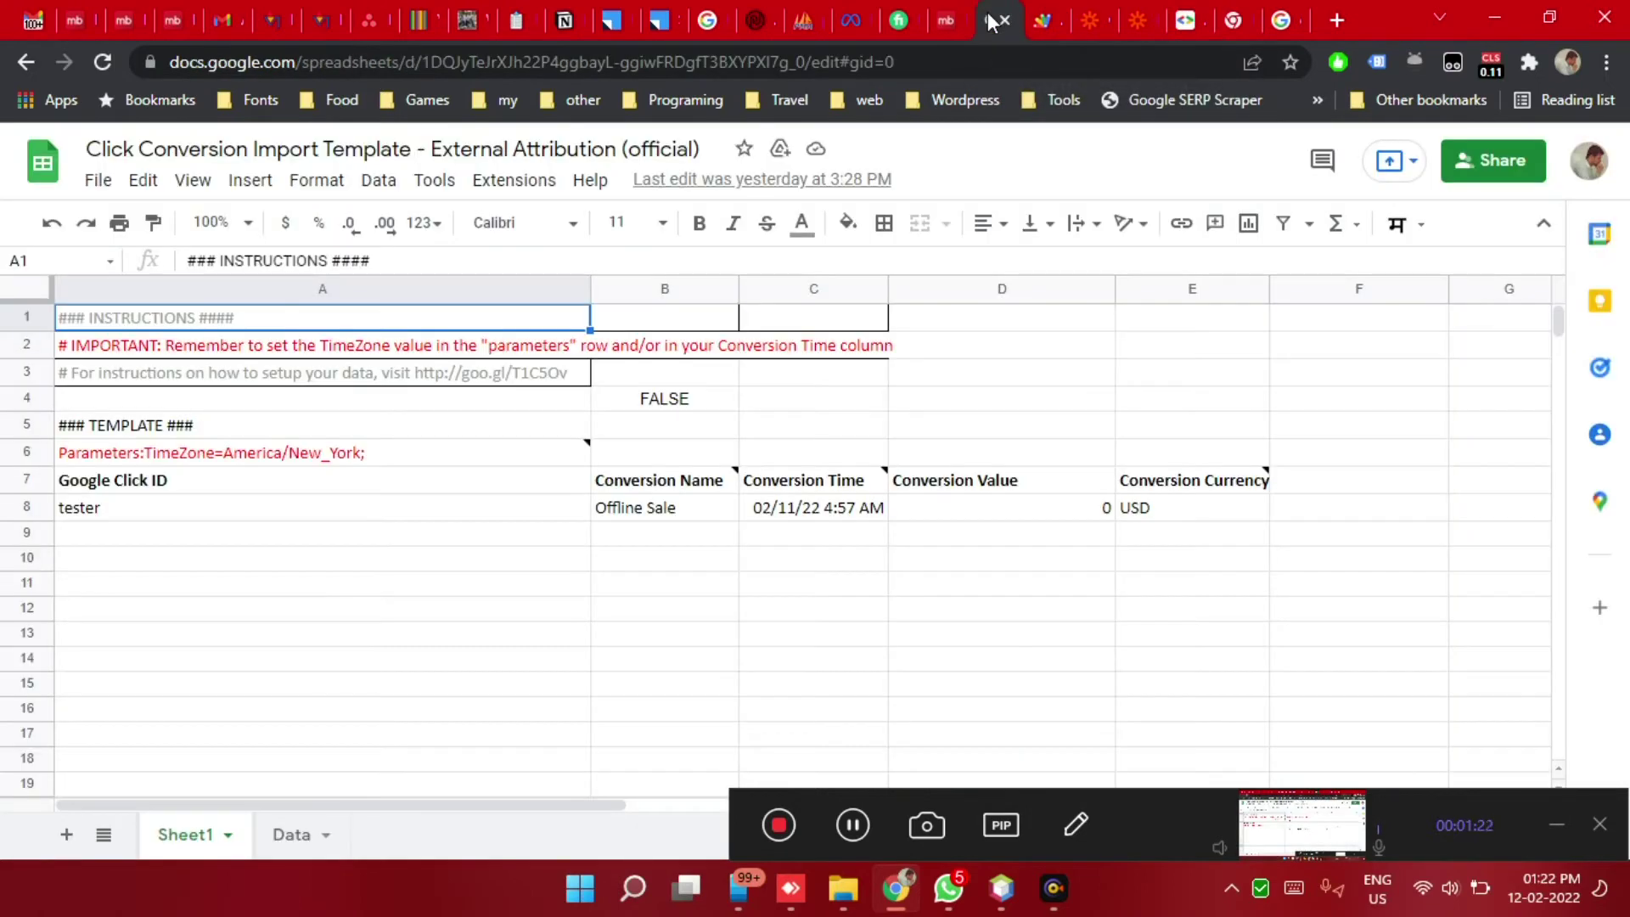
pyautogui.click(1045, 21)
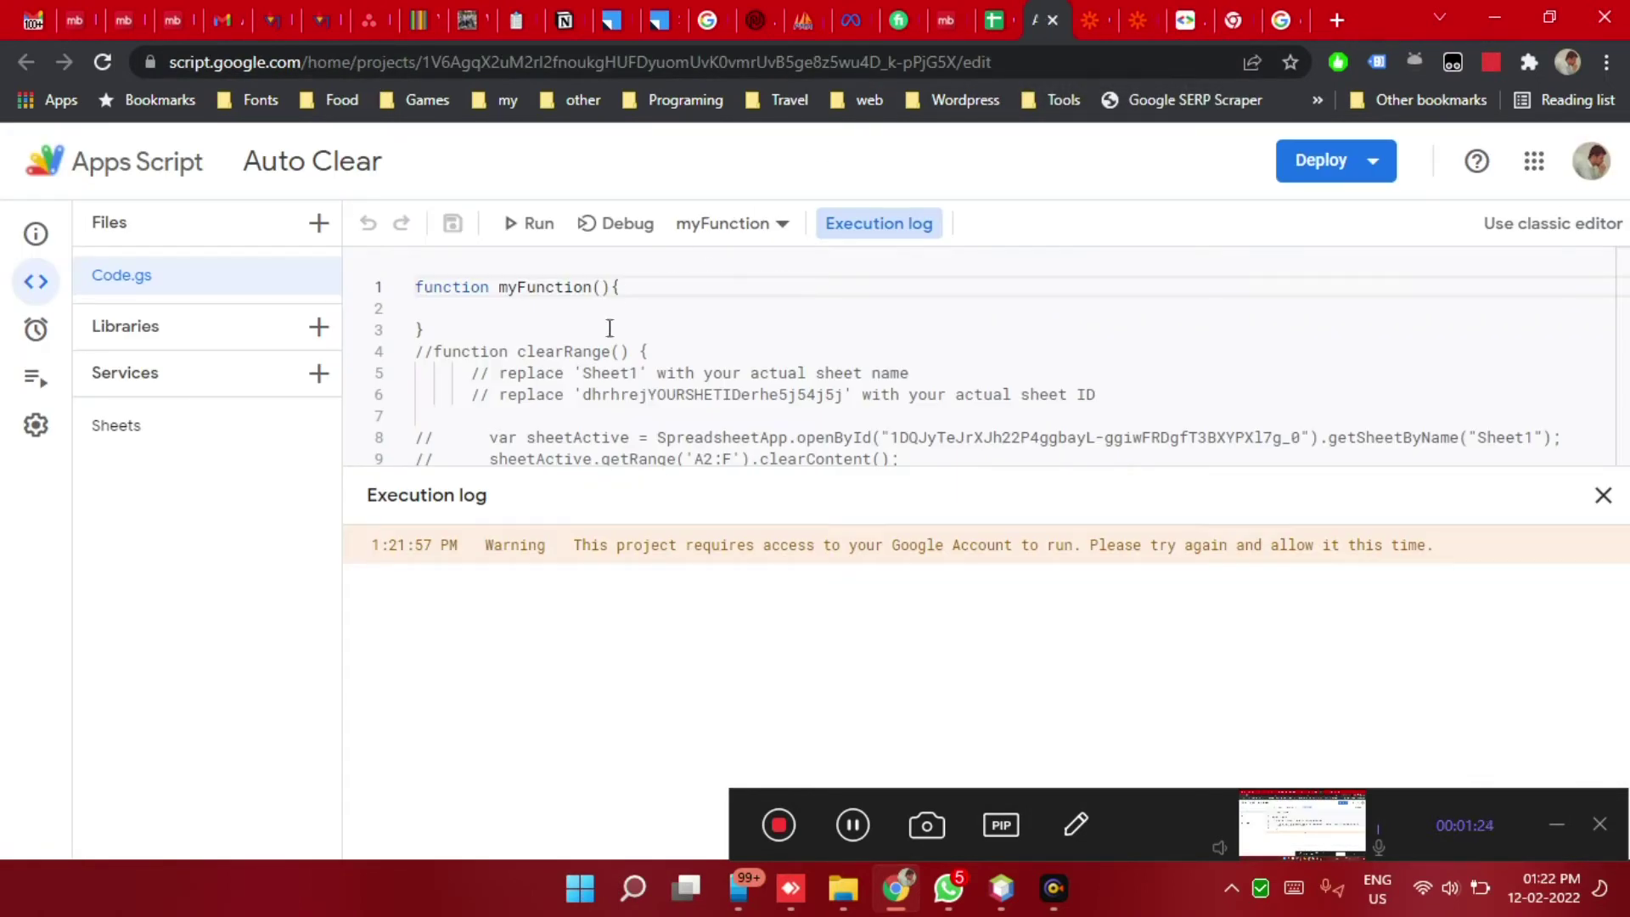
pyautogui.scroll(-1, 615, 374)
pyautogui.scroll(1, 615, 374)
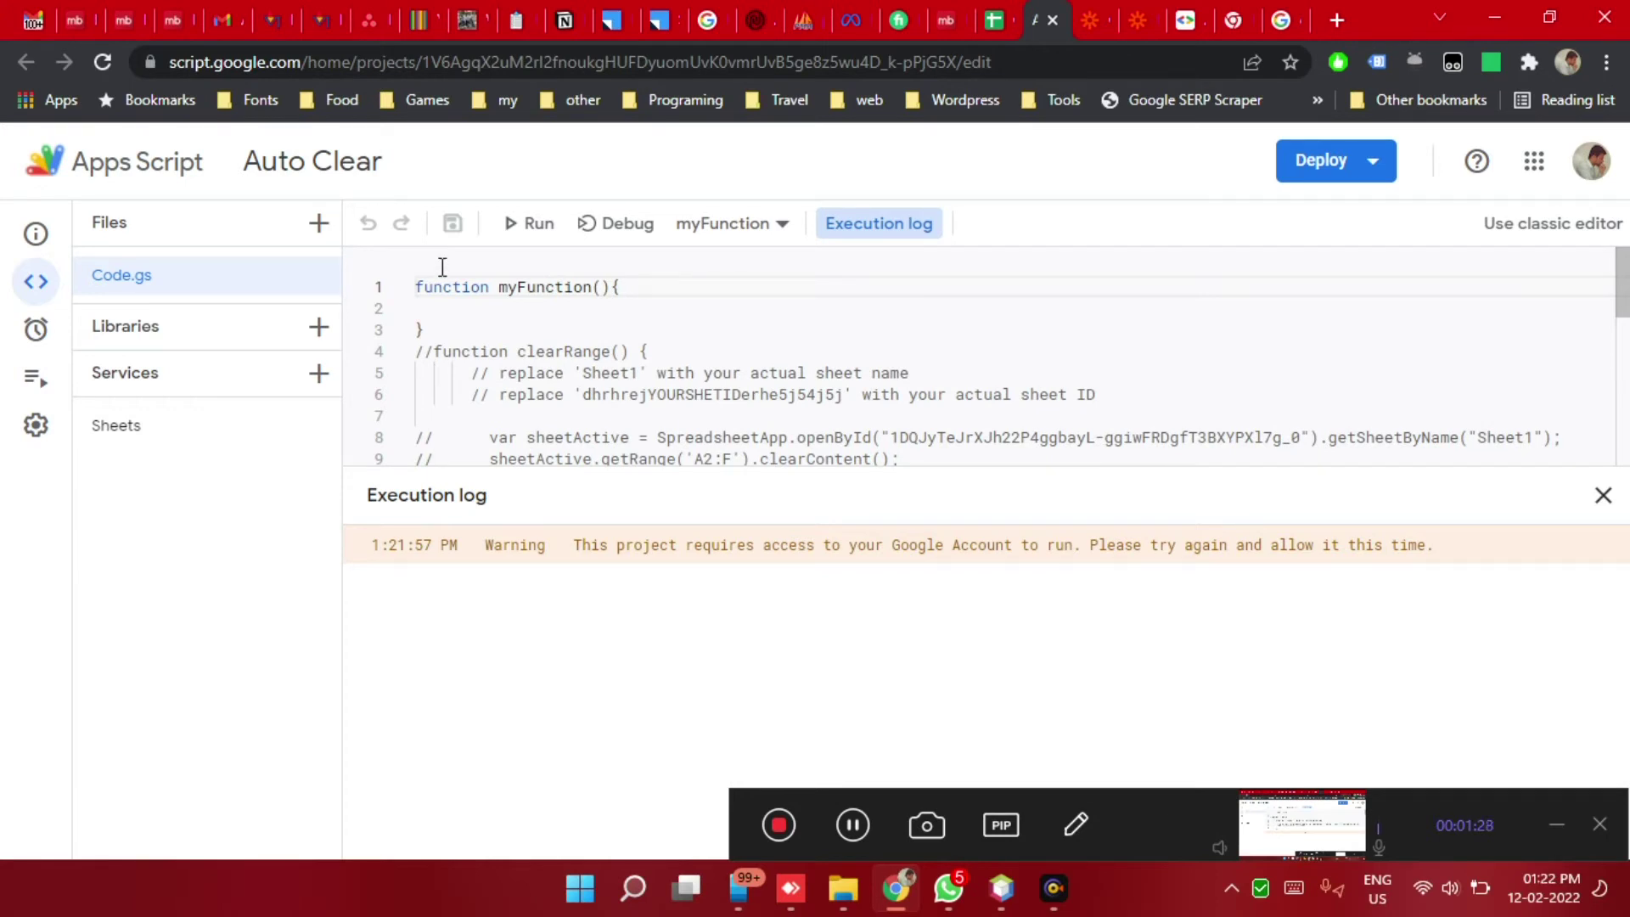
pyautogui.click(436, 307)
pyautogui.click(416, 286)
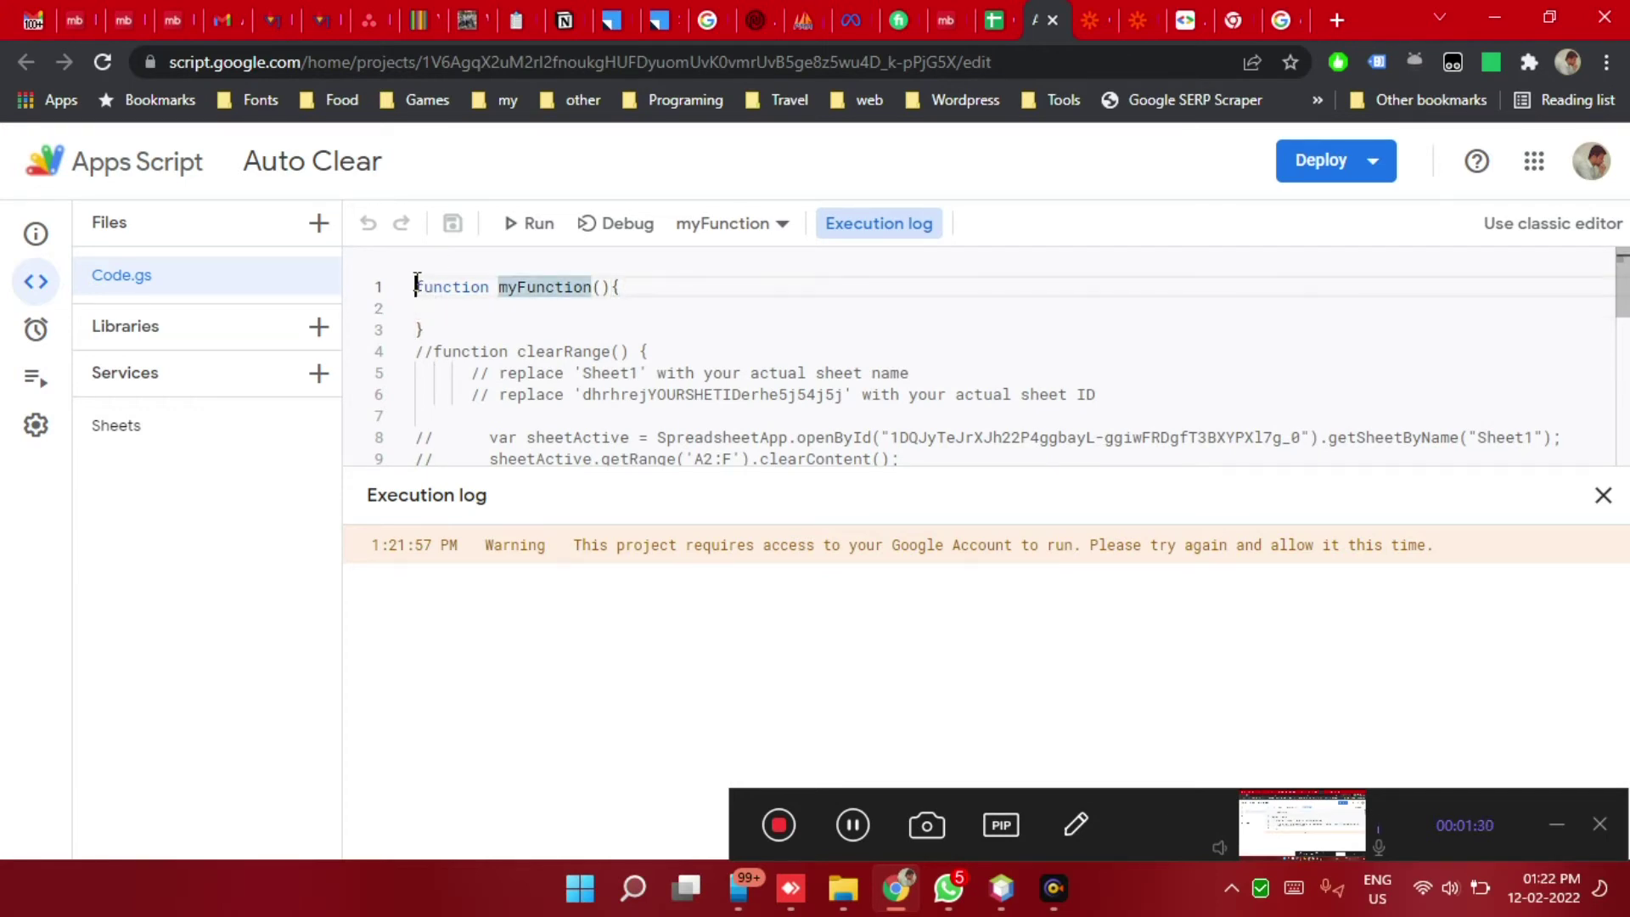
pyautogui.press('Return')
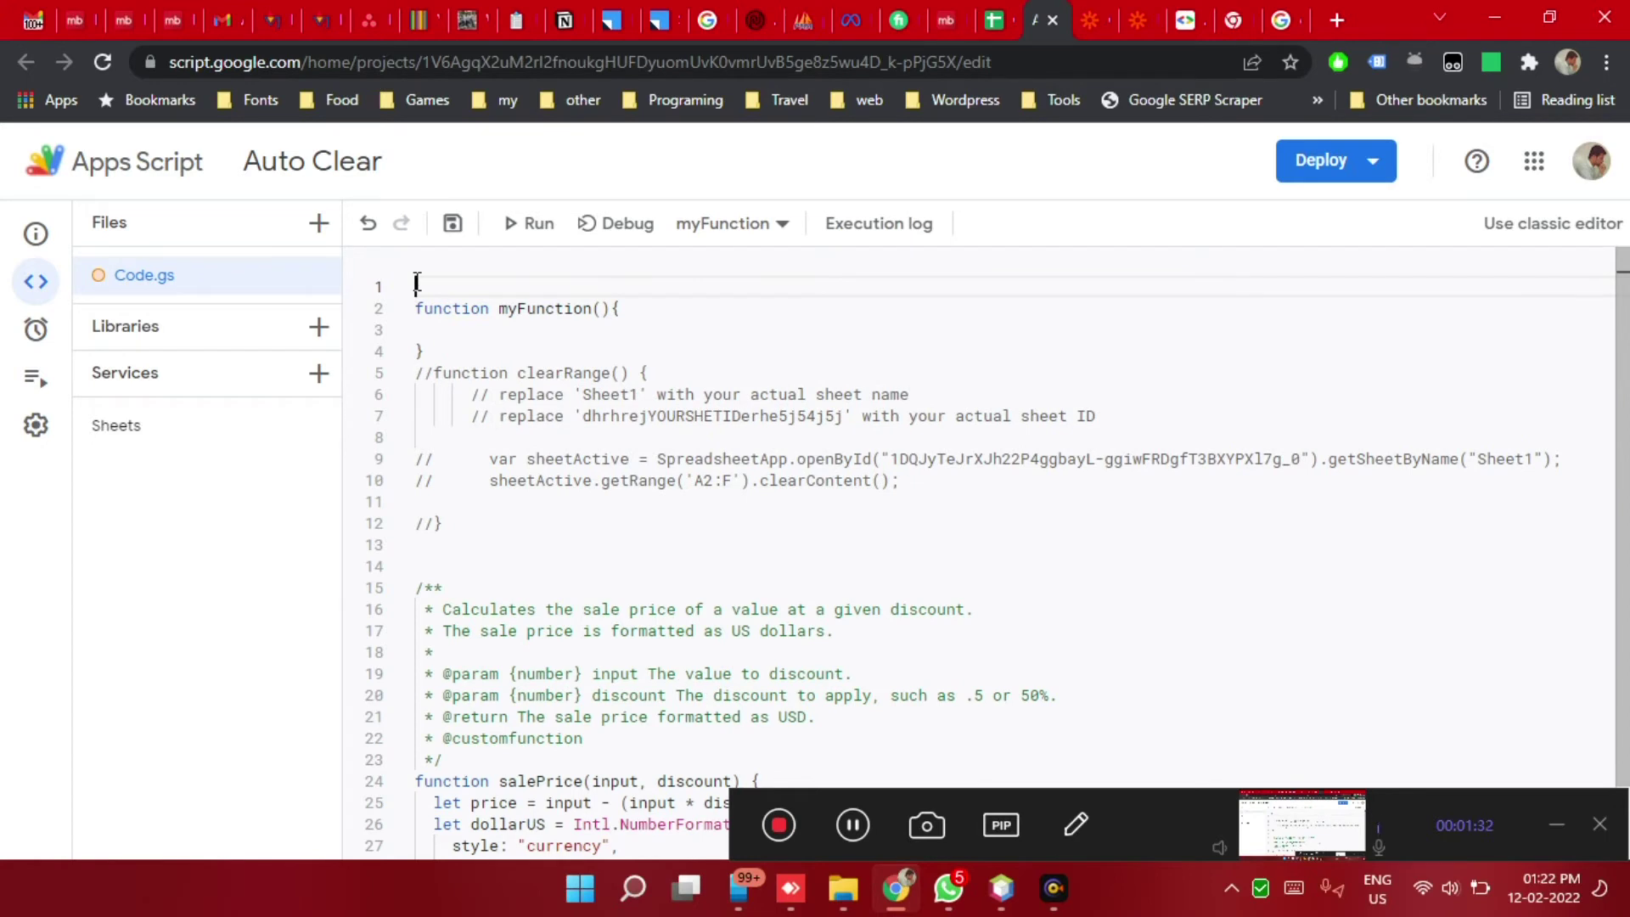
pyautogui.hotkey('ctrl', 'v')
pyautogui.press('Return')
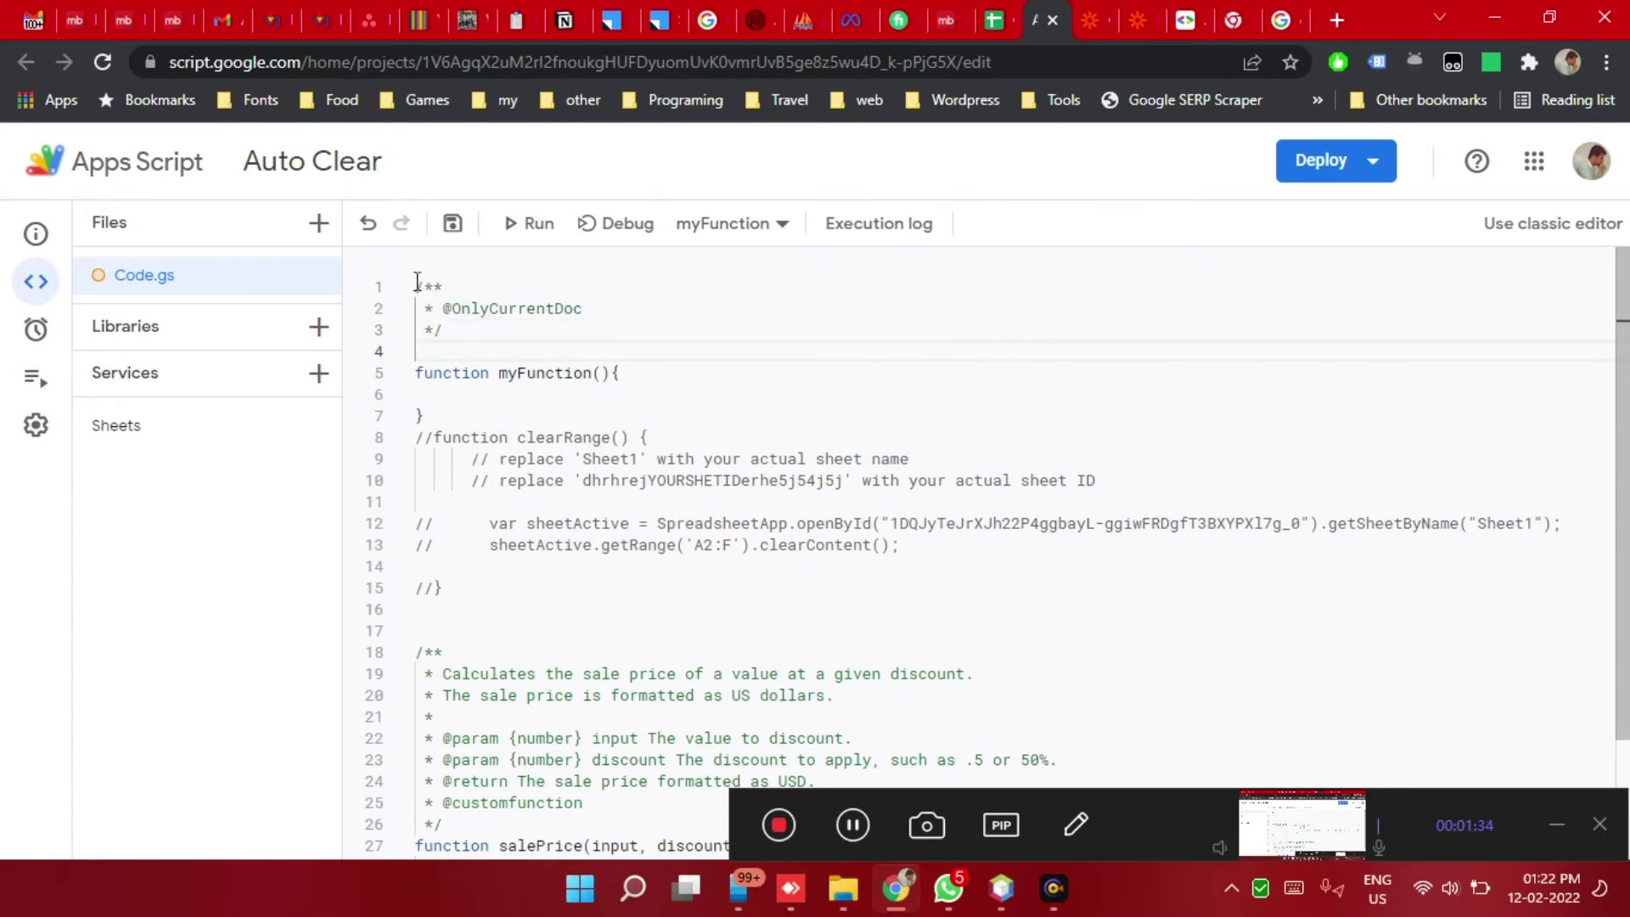
pyautogui.click(451, 223)
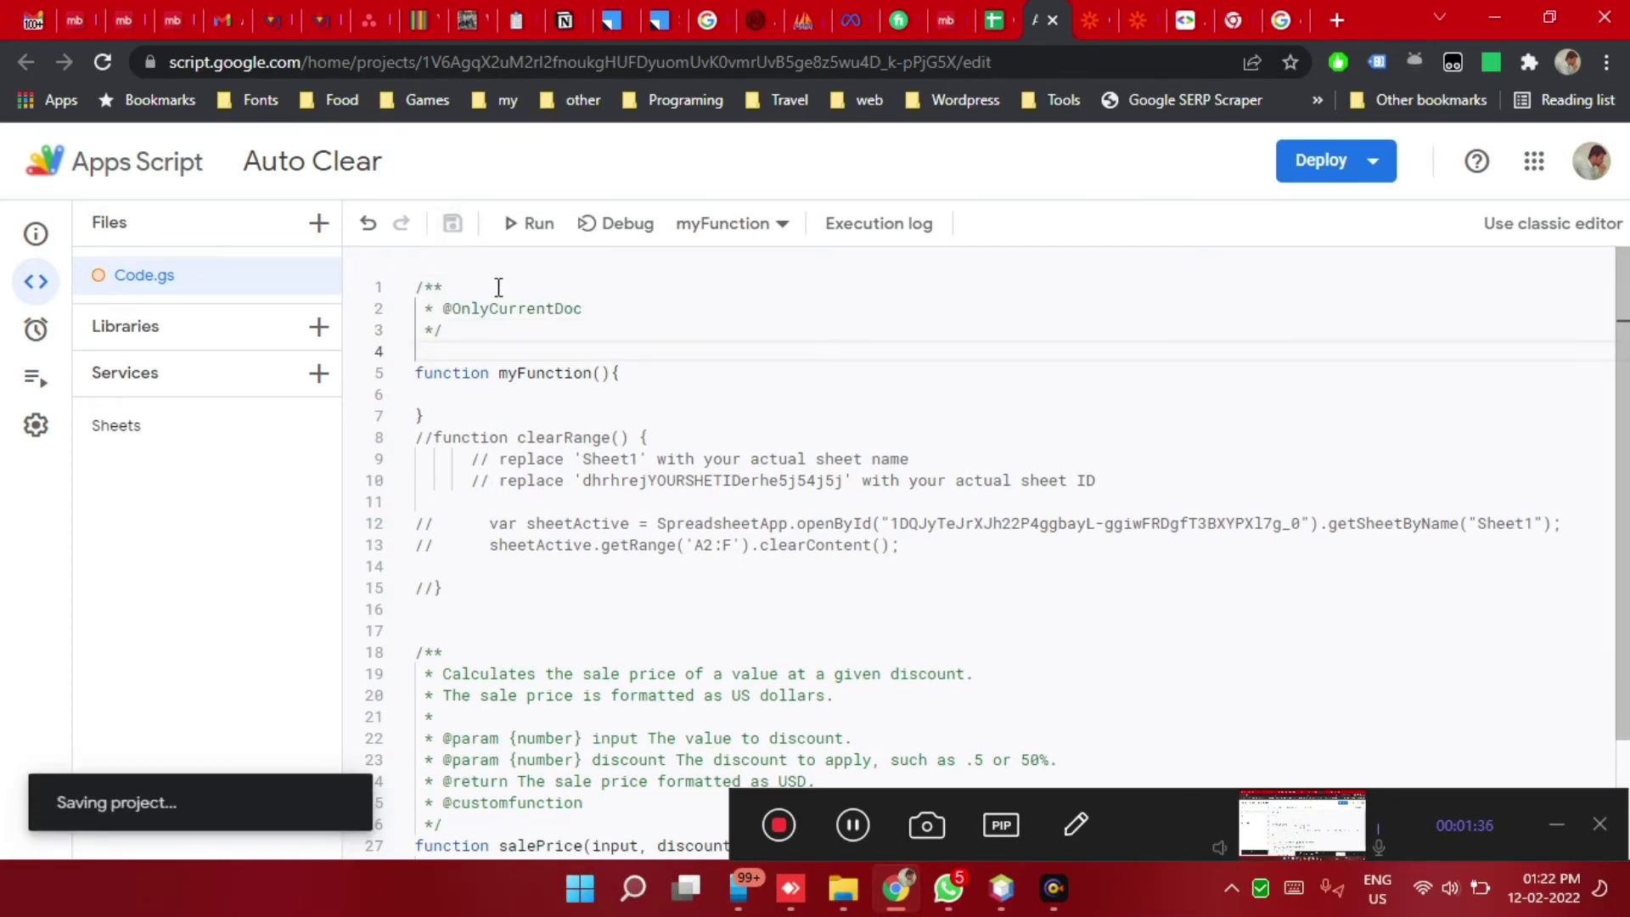
pyautogui.click(523, 229)
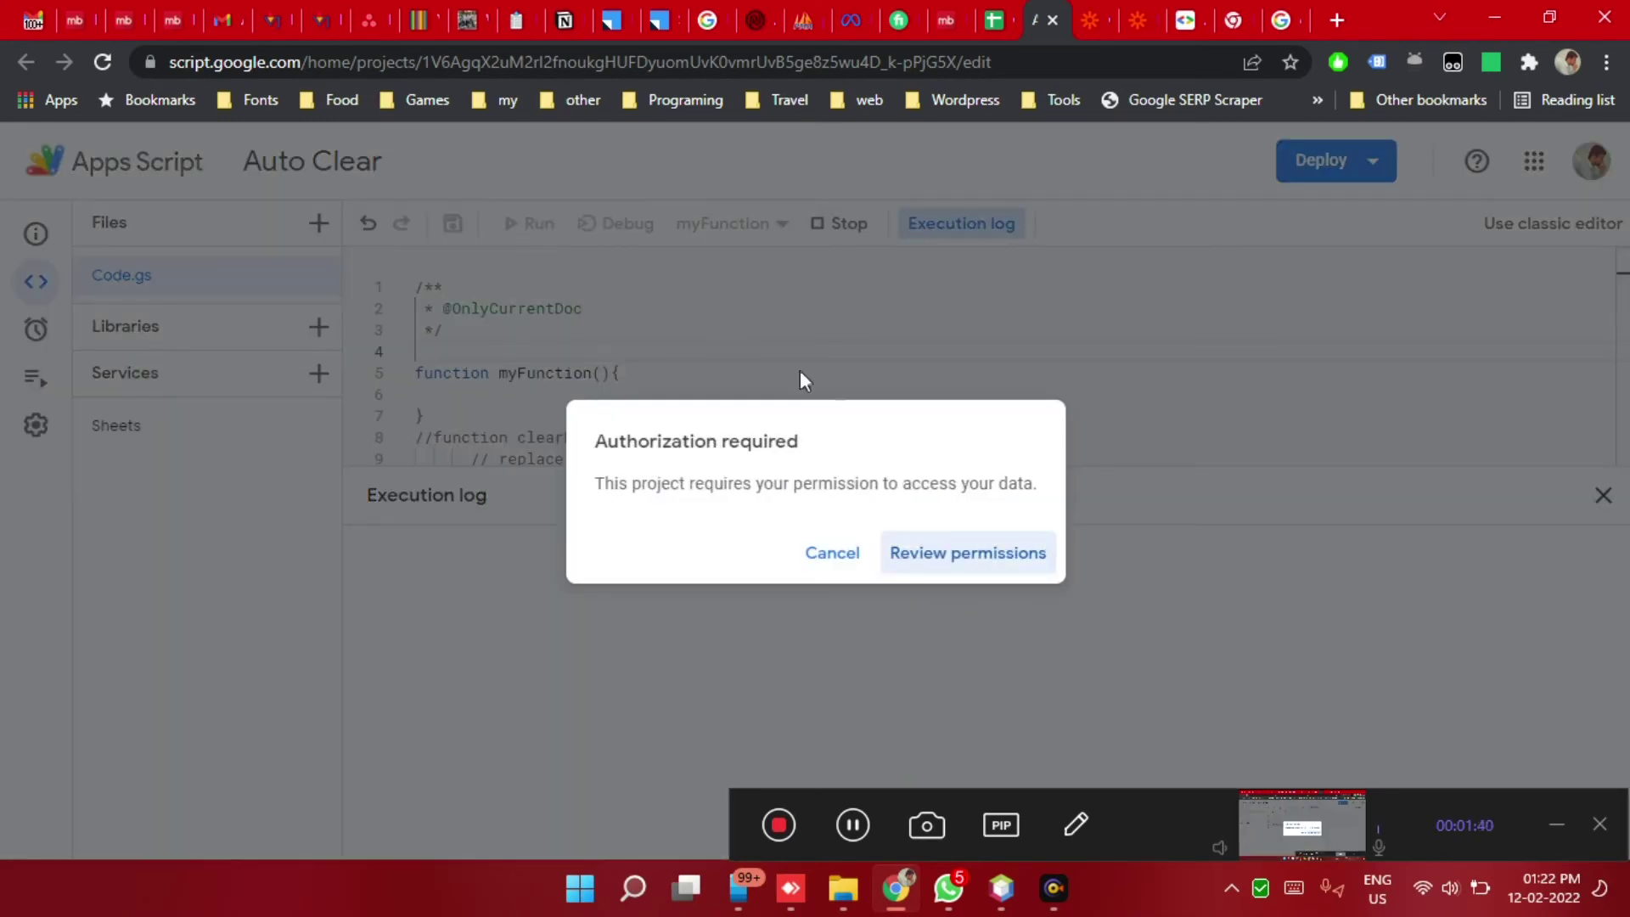
# - Review permissions, pick the account, and allow Auto Clear spreadsheet access
pyautogui.click(969, 553)
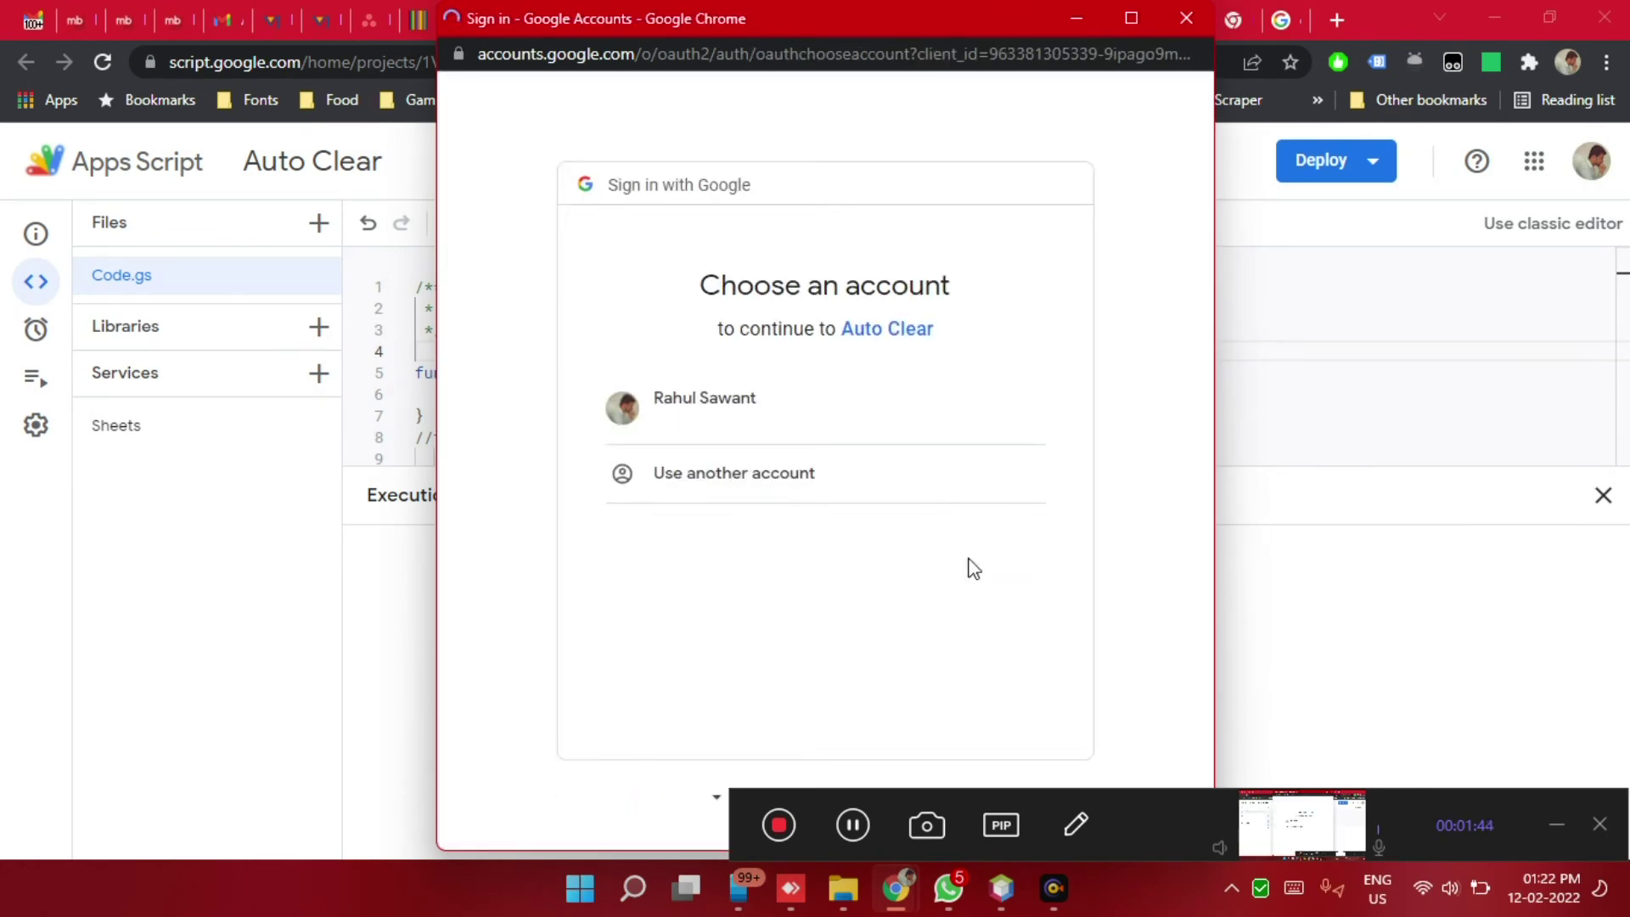
pyautogui.click(719, 424)
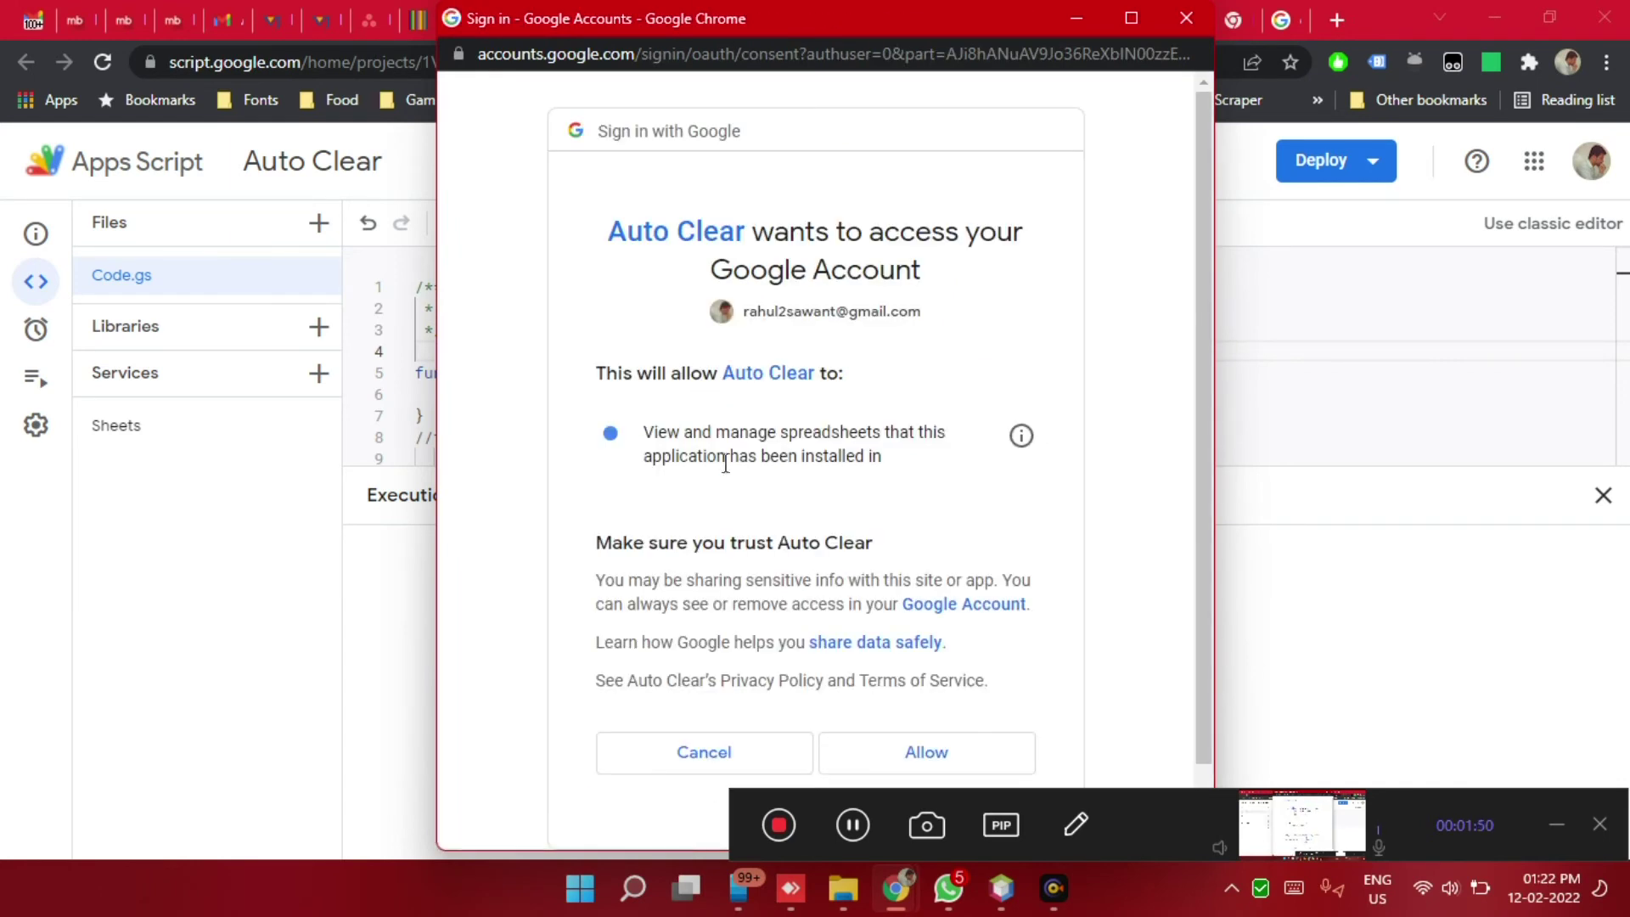
pyautogui.click(926, 752)
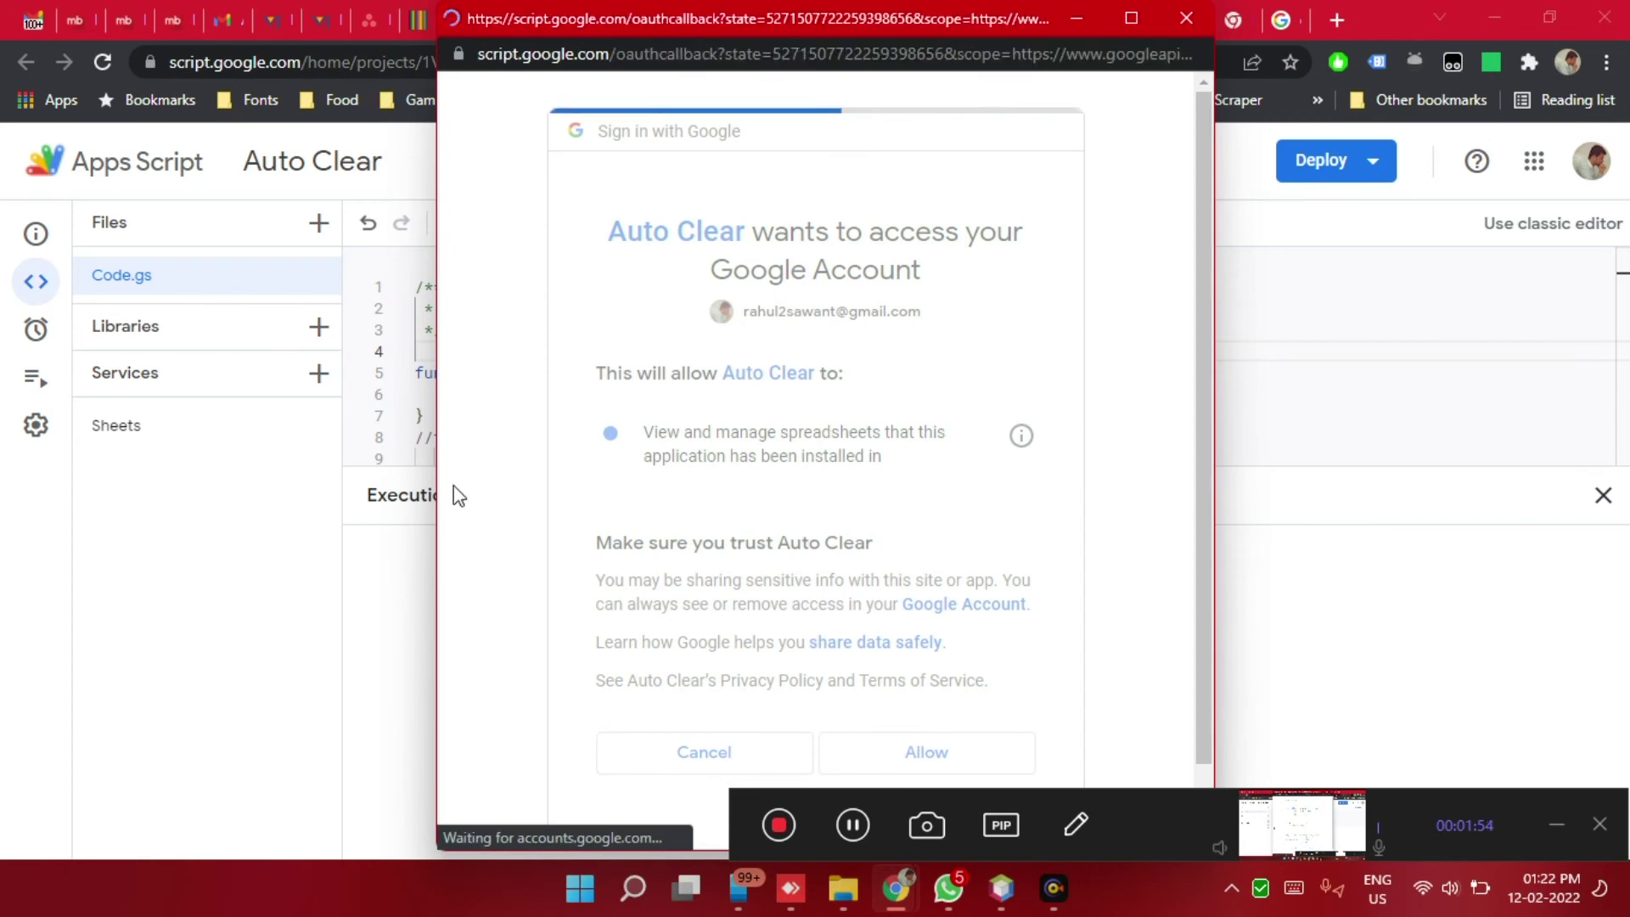